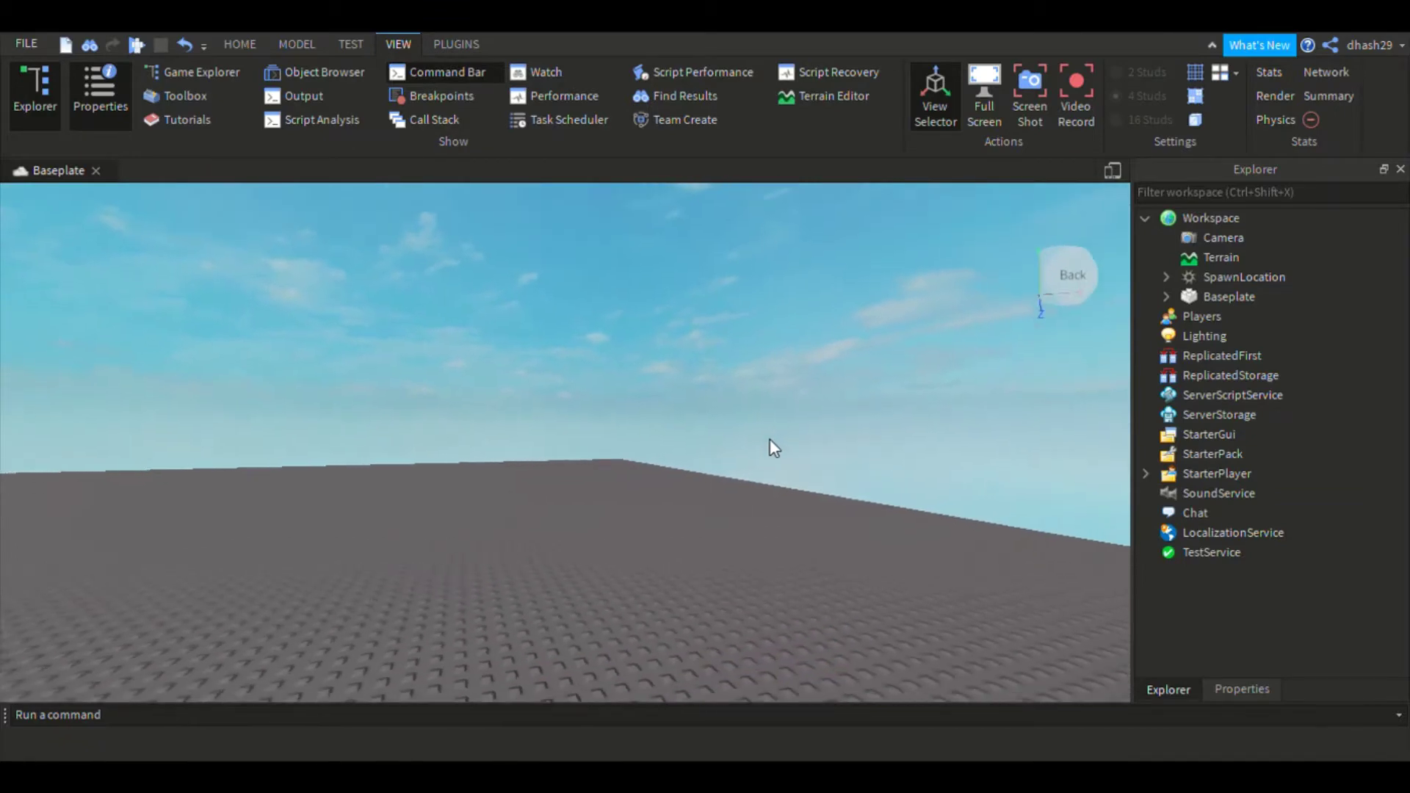
{"action": "right_click_drag", "start_coordinate": [770, 438], "coordinate": [801, 464]}
{"action": "scroll", "coordinate": [774, 432], "scroll_direction": "down", "scroll_amount": 1}
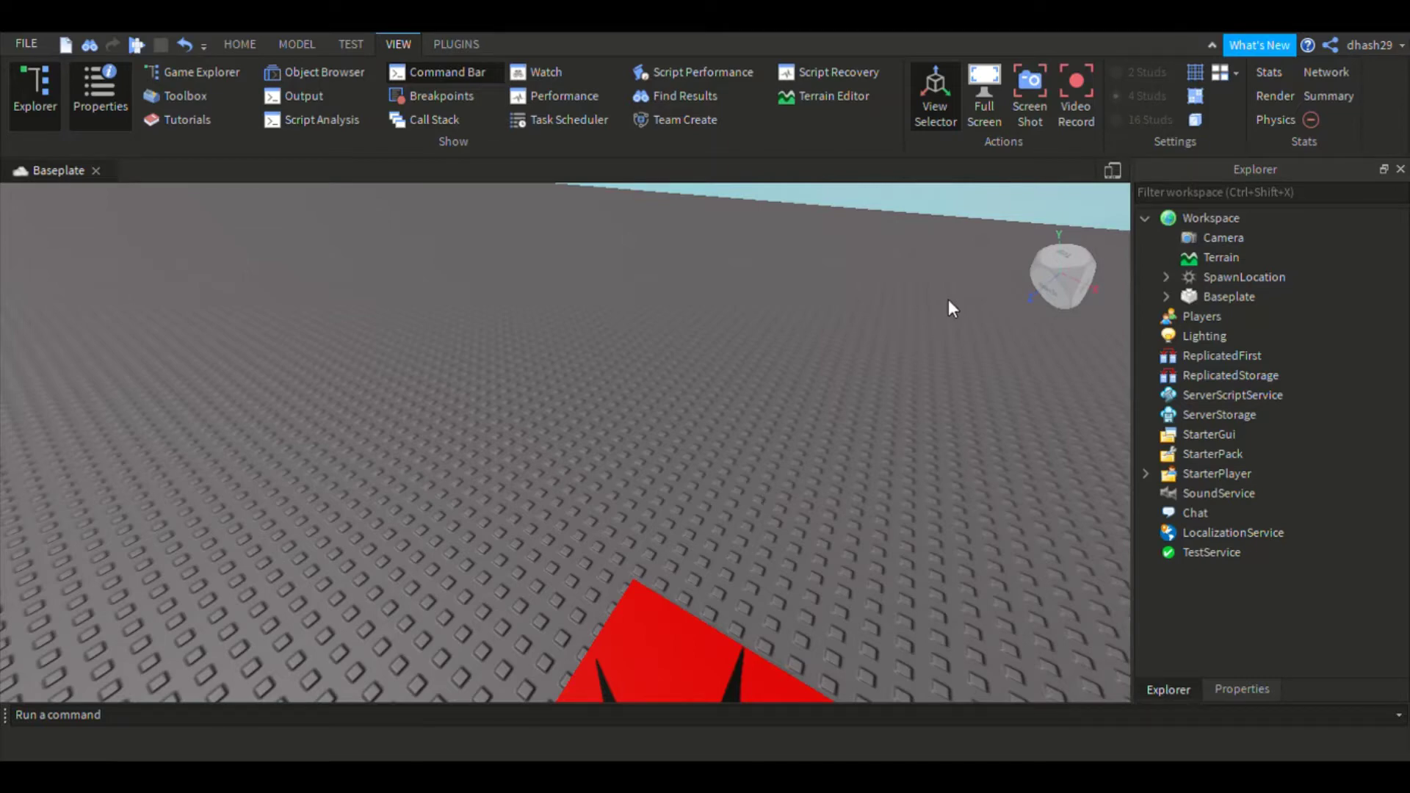
{"action": "right_click_drag", "start_coordinate": [949, 300], "coordinate": [902, 300]}
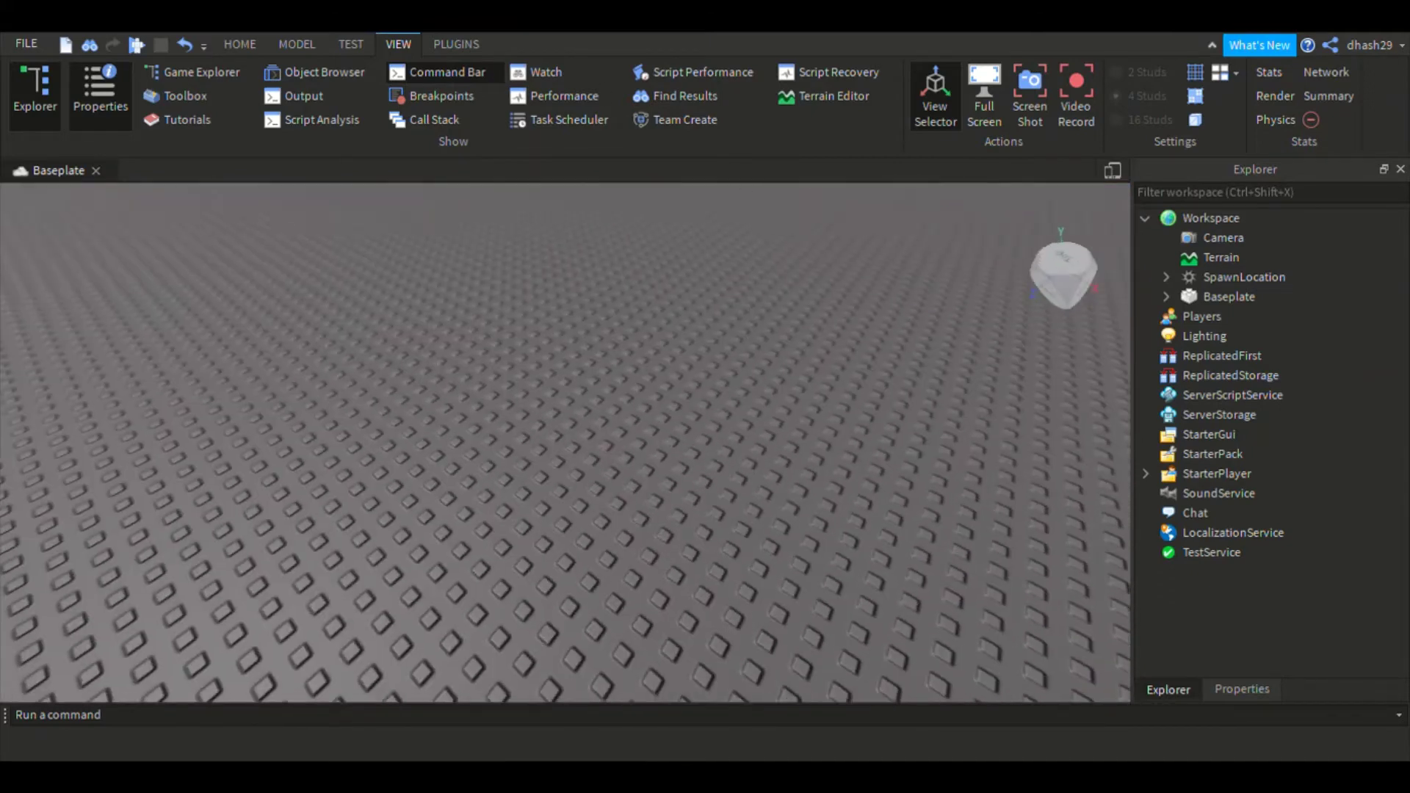
{"action": "left_click", "coordinate": [239, 44]}
{"action": "left_click", "coordinate": [295, 44]}
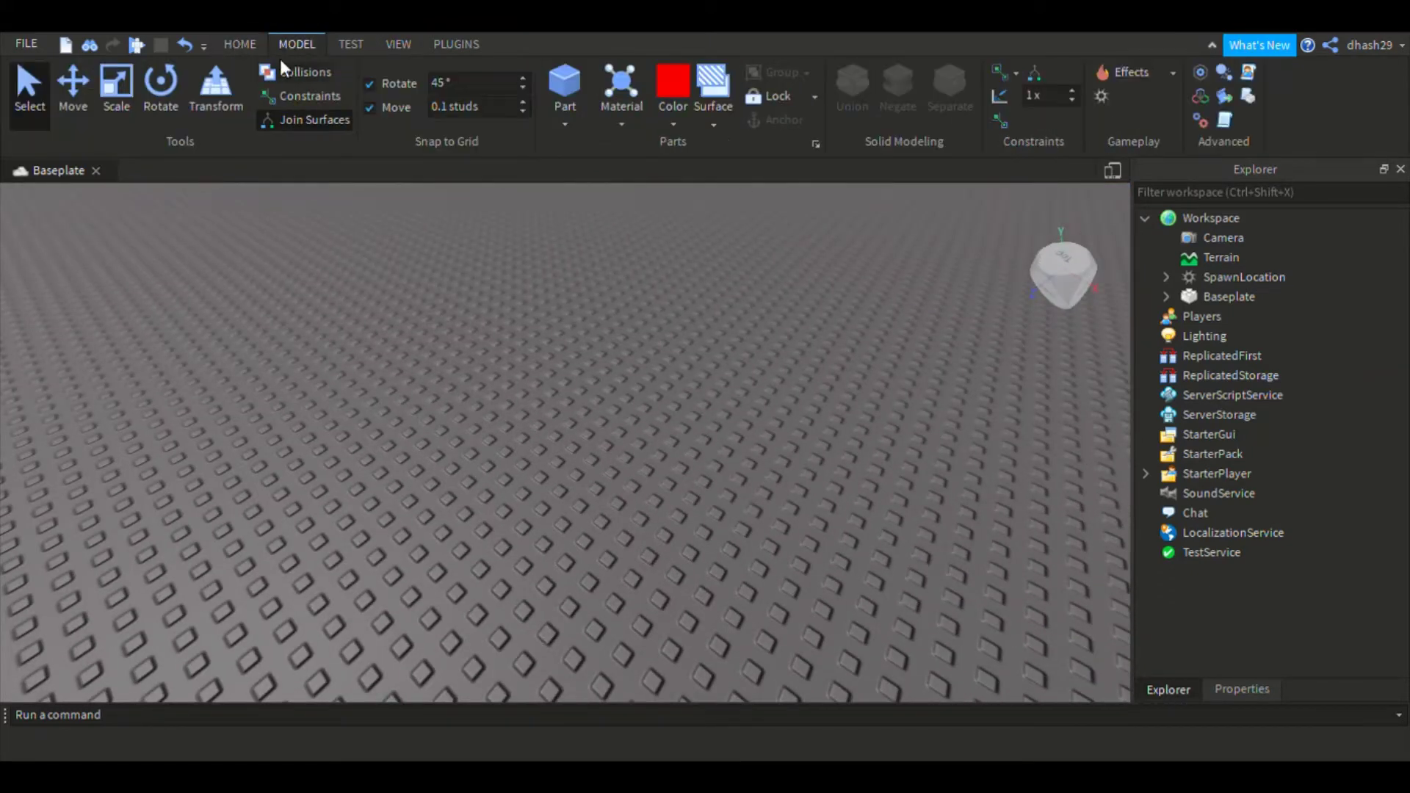
Step: Open the Toolbox and search its models for "r15"
{"action": "left_click", "coordinate": [238, 46]}
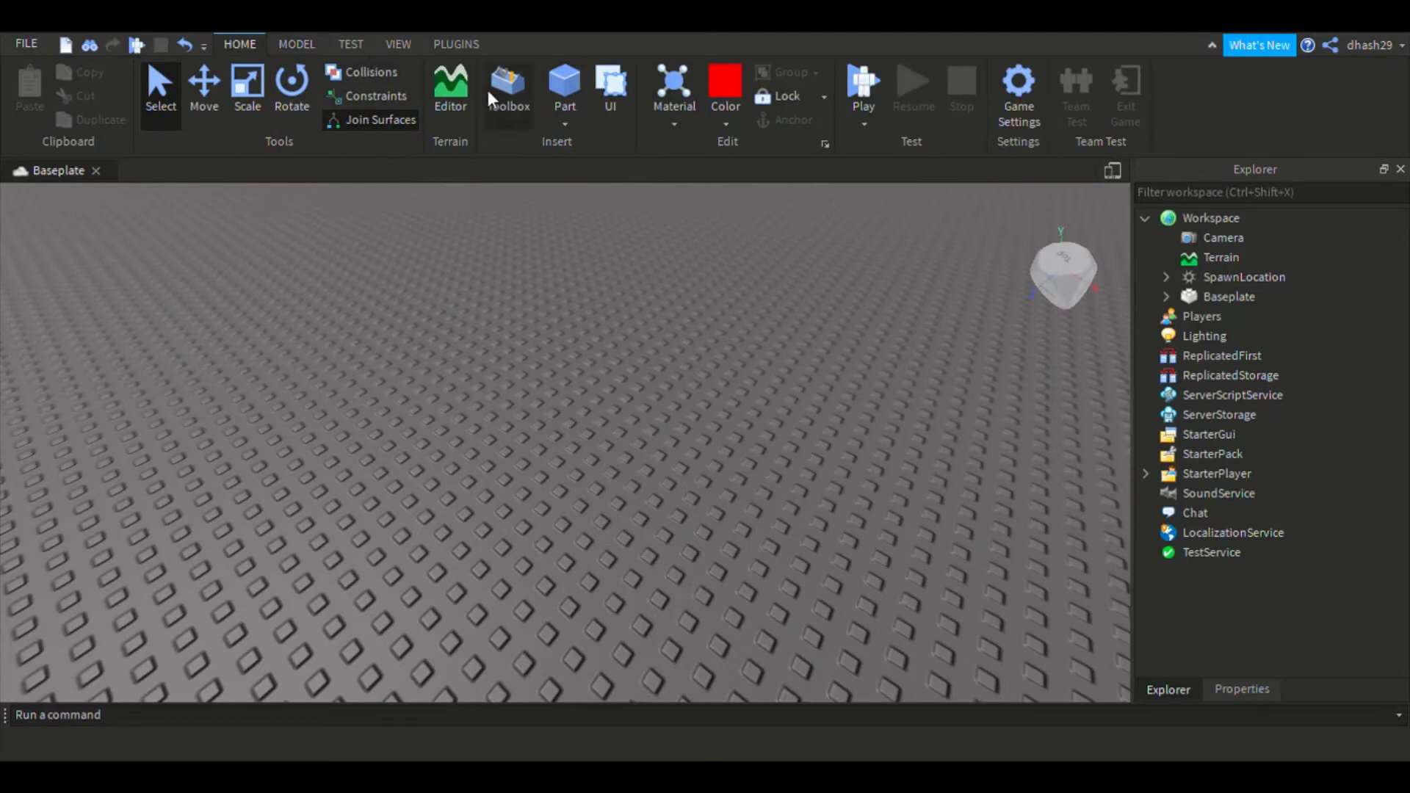
{"action": "right_click_drag", "start_coordinate": [632, 264], "coordinate": [633, 265]}
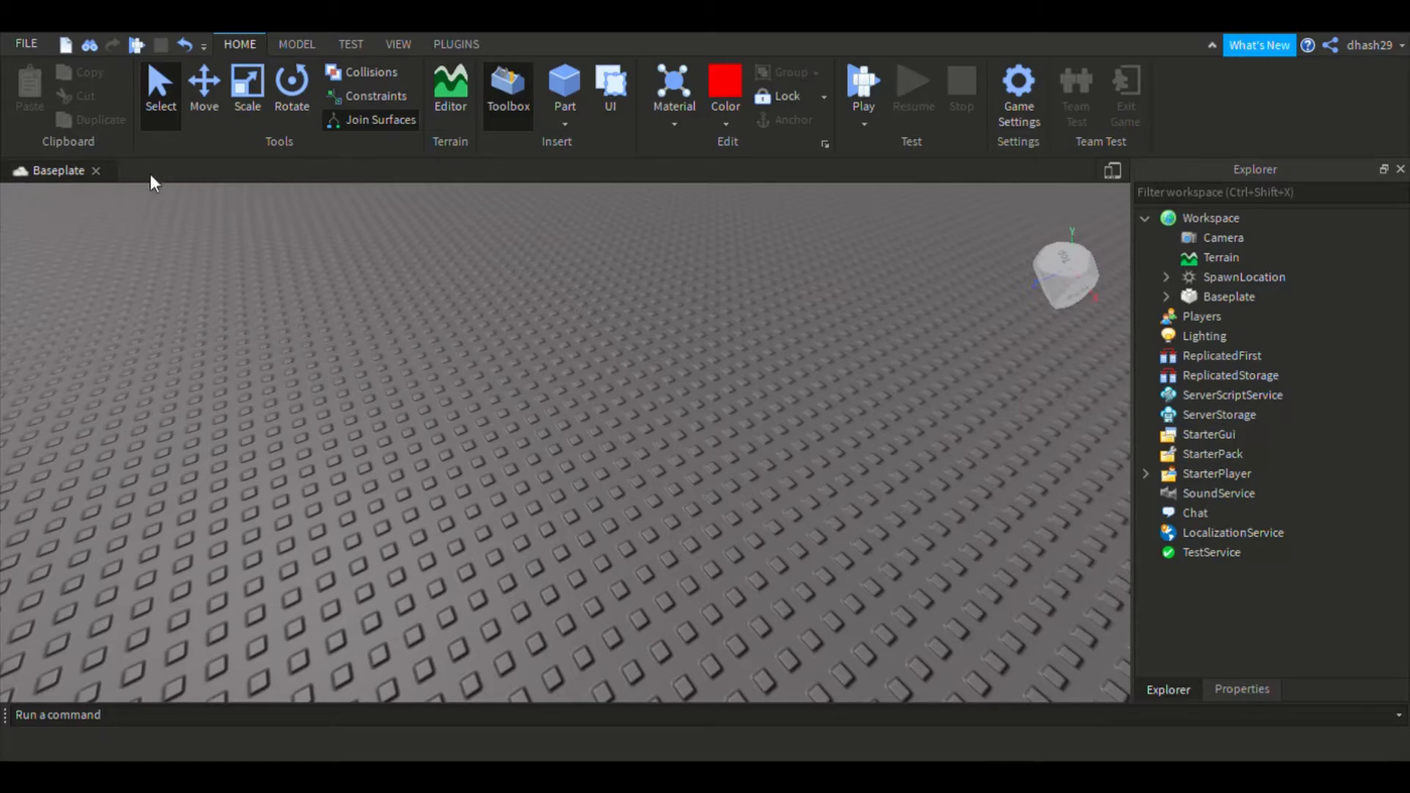
{"action": "left_click_drag", "start_coordinate": [219, 144], "coordinate": [88, 215]}
{"action": "mouse_move", "coordinate": [204, 352]}
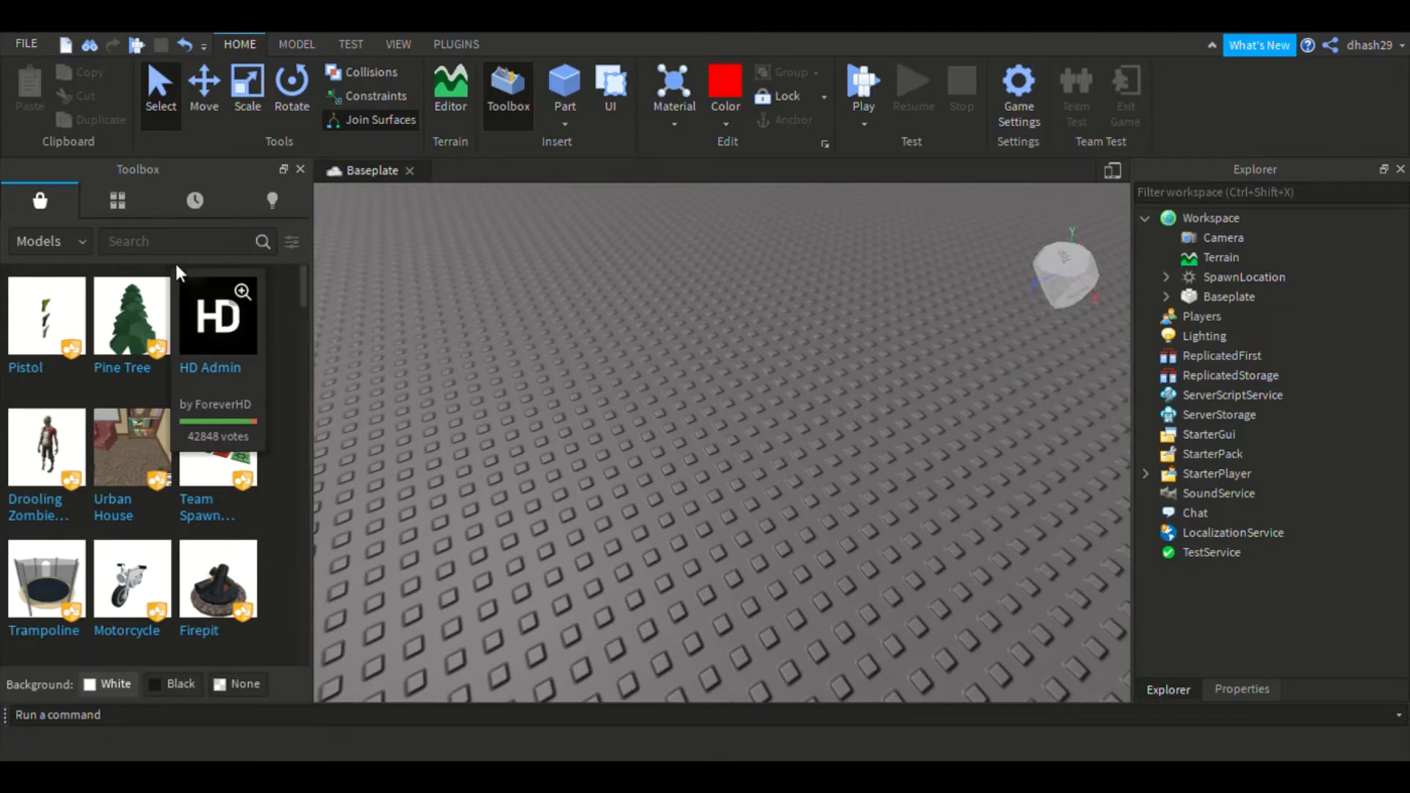
{"action": "left_click", "coordinate": [160, 245]}
{"action": "type", "text": "r"}
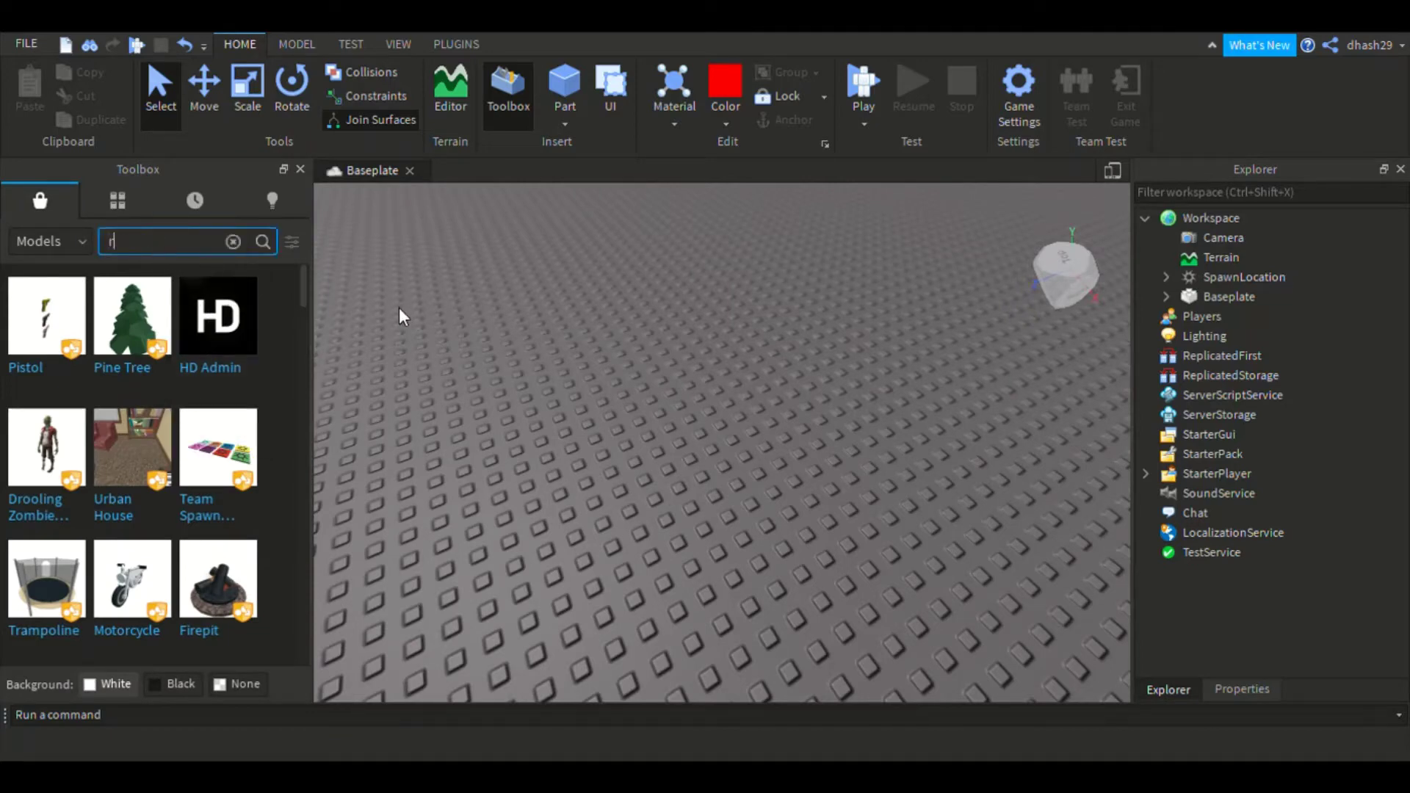
{"action": "type", "text": "l5"}
{"action": "key", "text": "Return"}
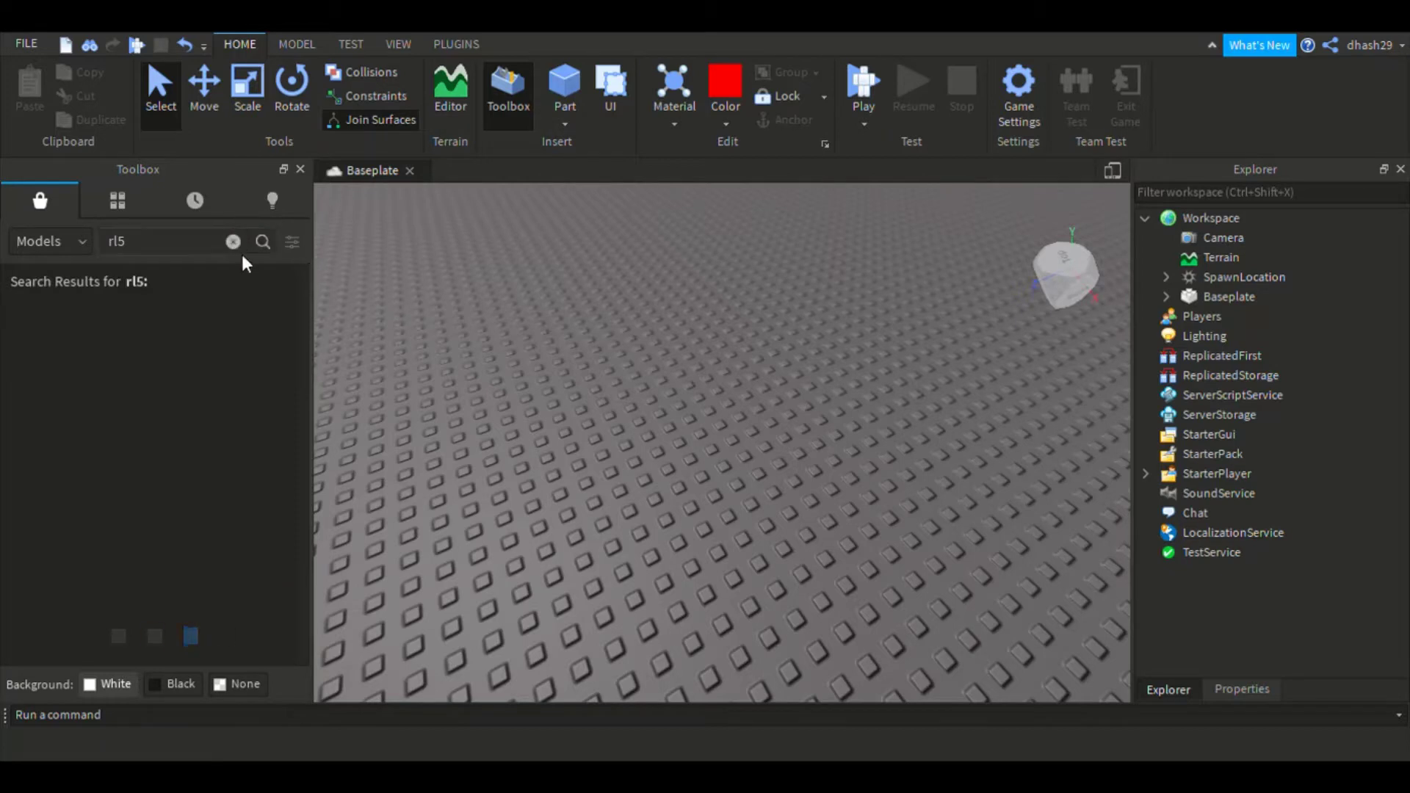
{"action": "left_click", "coordinate": [112, 244]}
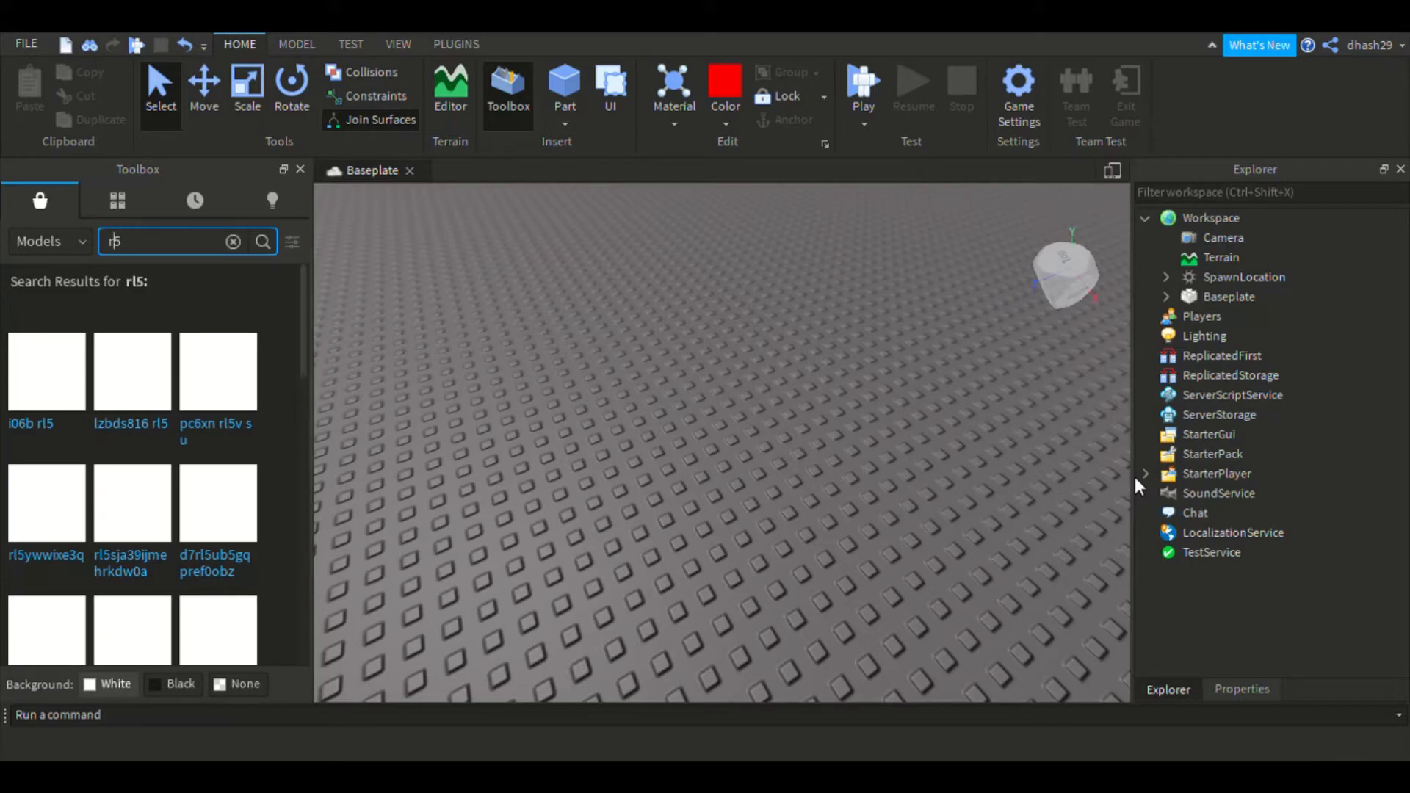
{"action": "type", "text": "1"}
{"action": "key", "text": "Return"}
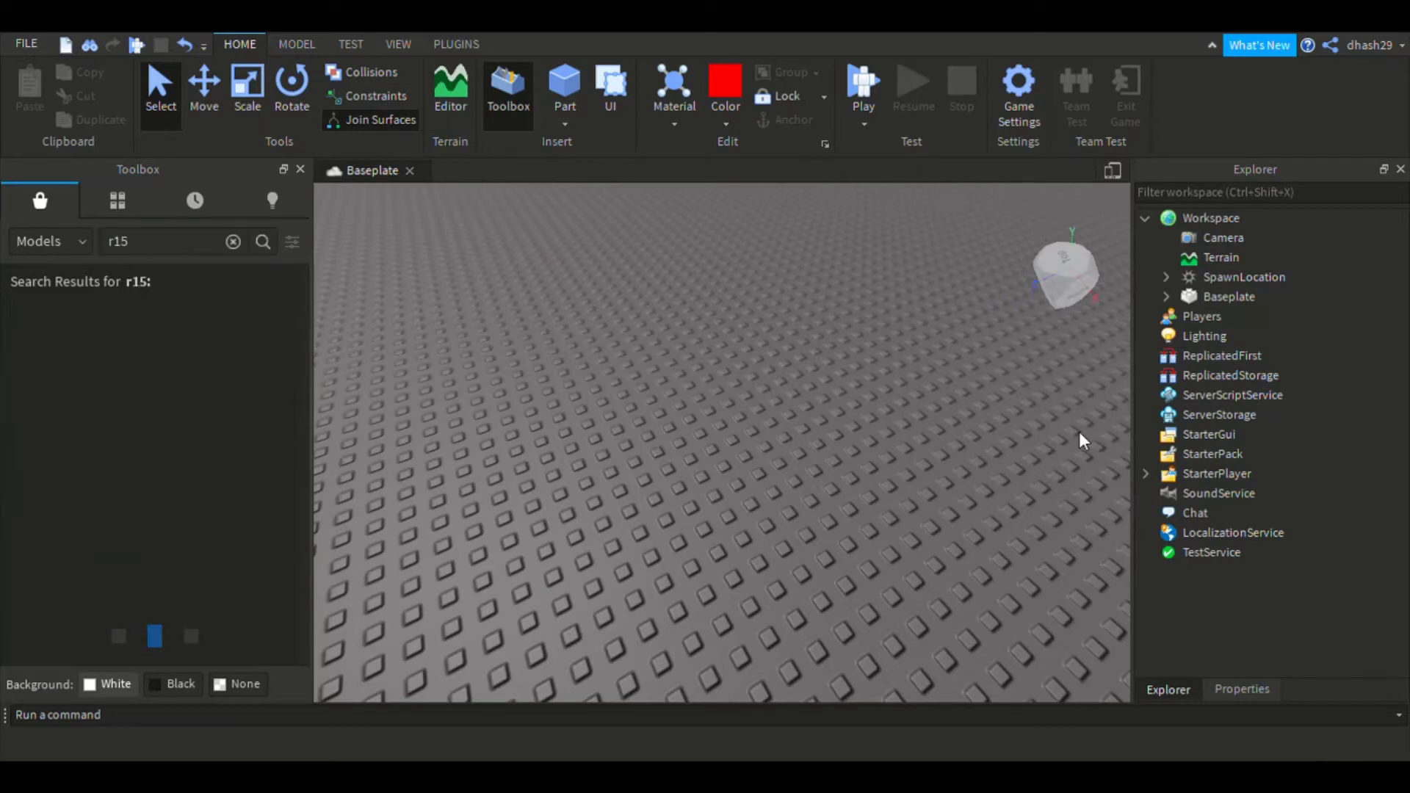
Step: Insert the R15 ROBLOX Boy Dummy model into the place and close the Toolbox
{"action": "scroll", "coordinate": [213, 521], "scroll_direction": "down", "scroll_amount": 5}
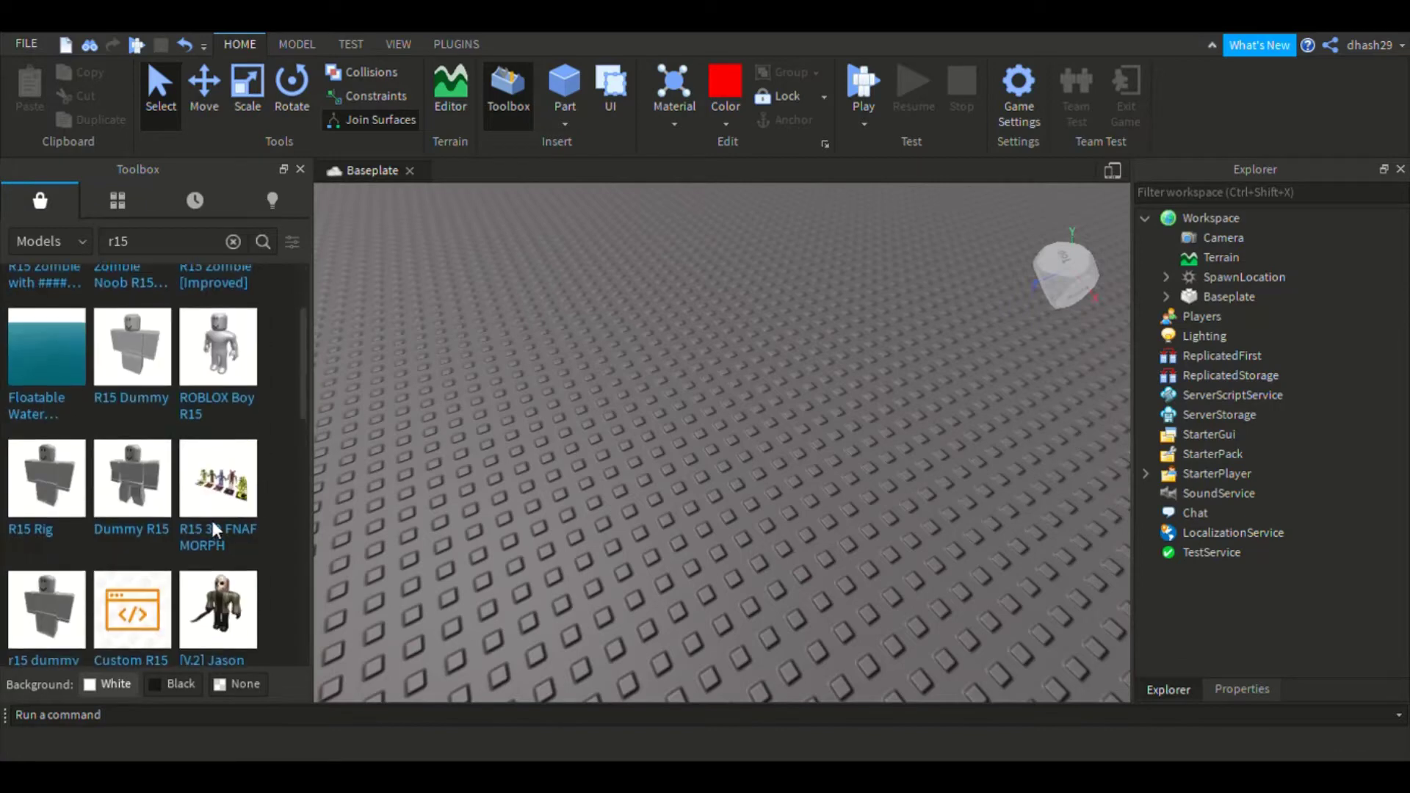
{"action": "scroll", "coordinate": [184, 479], "scroll_direction": "down", "scroll_amount": 4}
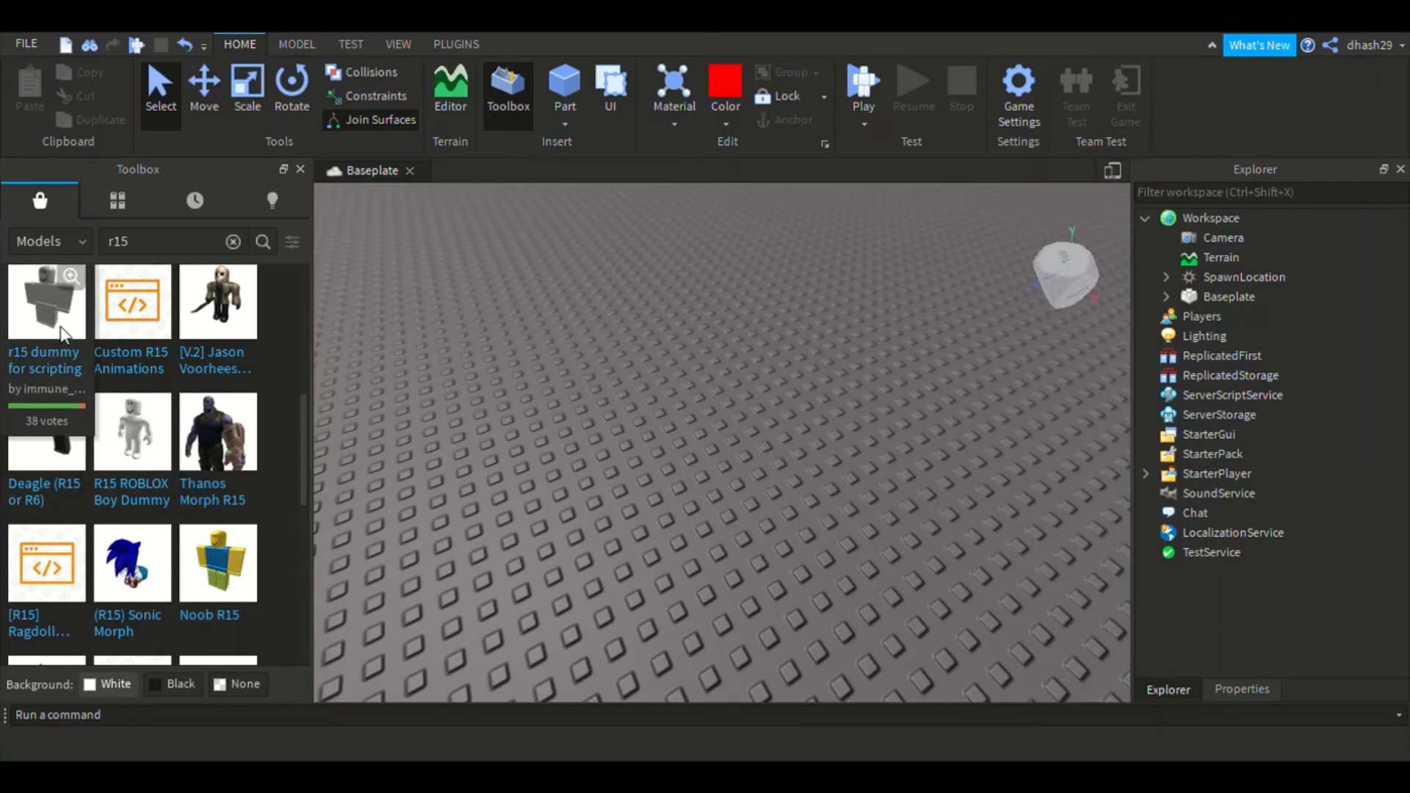
{"action": "left_click", "coordinate": [160, 450]}
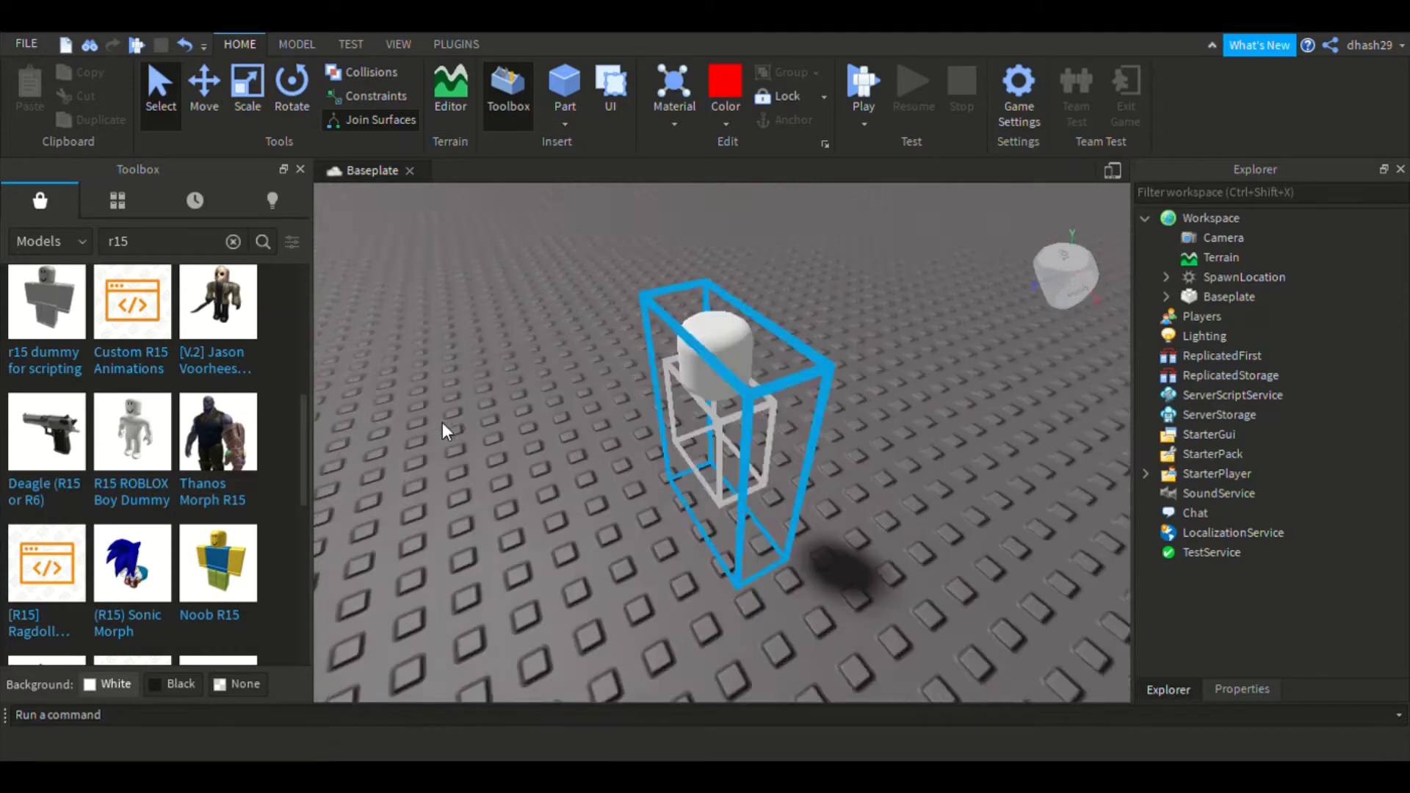
{"action": "right_click_drag", "start_coordinate": [436, 431], "coordinate": [459, 420]}
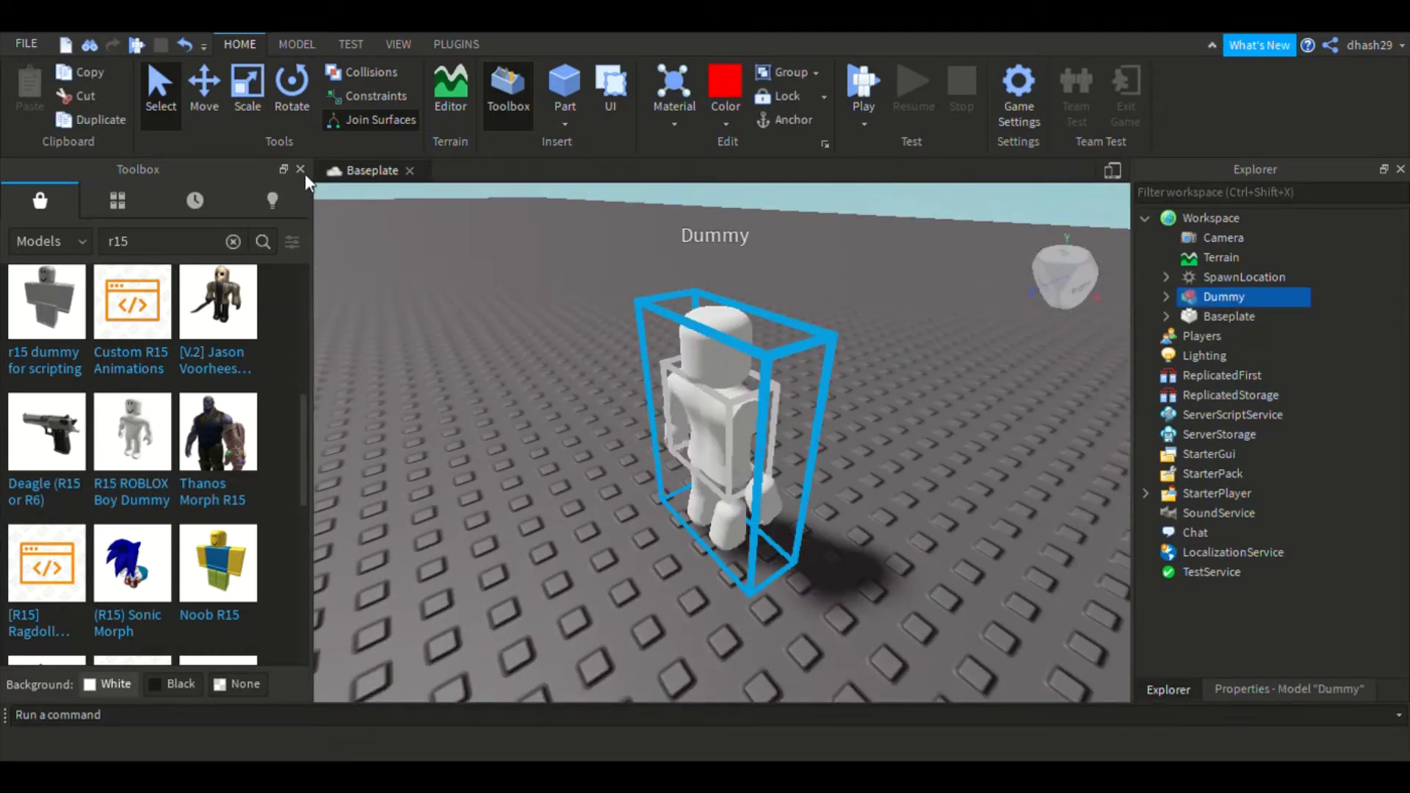
{"action": "left_click", "coordinate": [301, 170]}
{"action": "left_click", "coordinate": [1172, 295]}
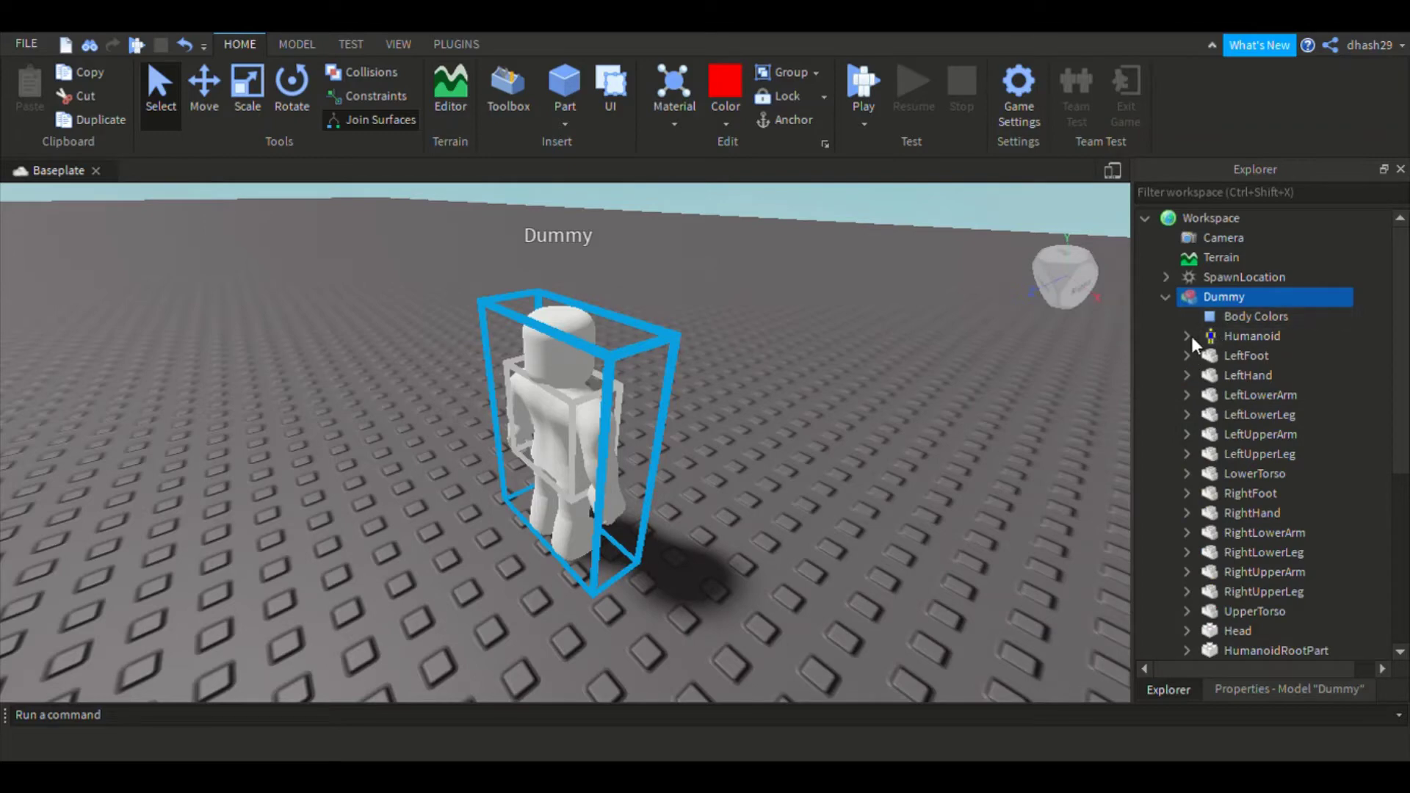
{"action": "left_click", "coordinate": [1188, 335]}
{"action": "left_click", "coordinate": [1187, 335]}
{"action": "left_click", "coordinate": [1165, 296]}
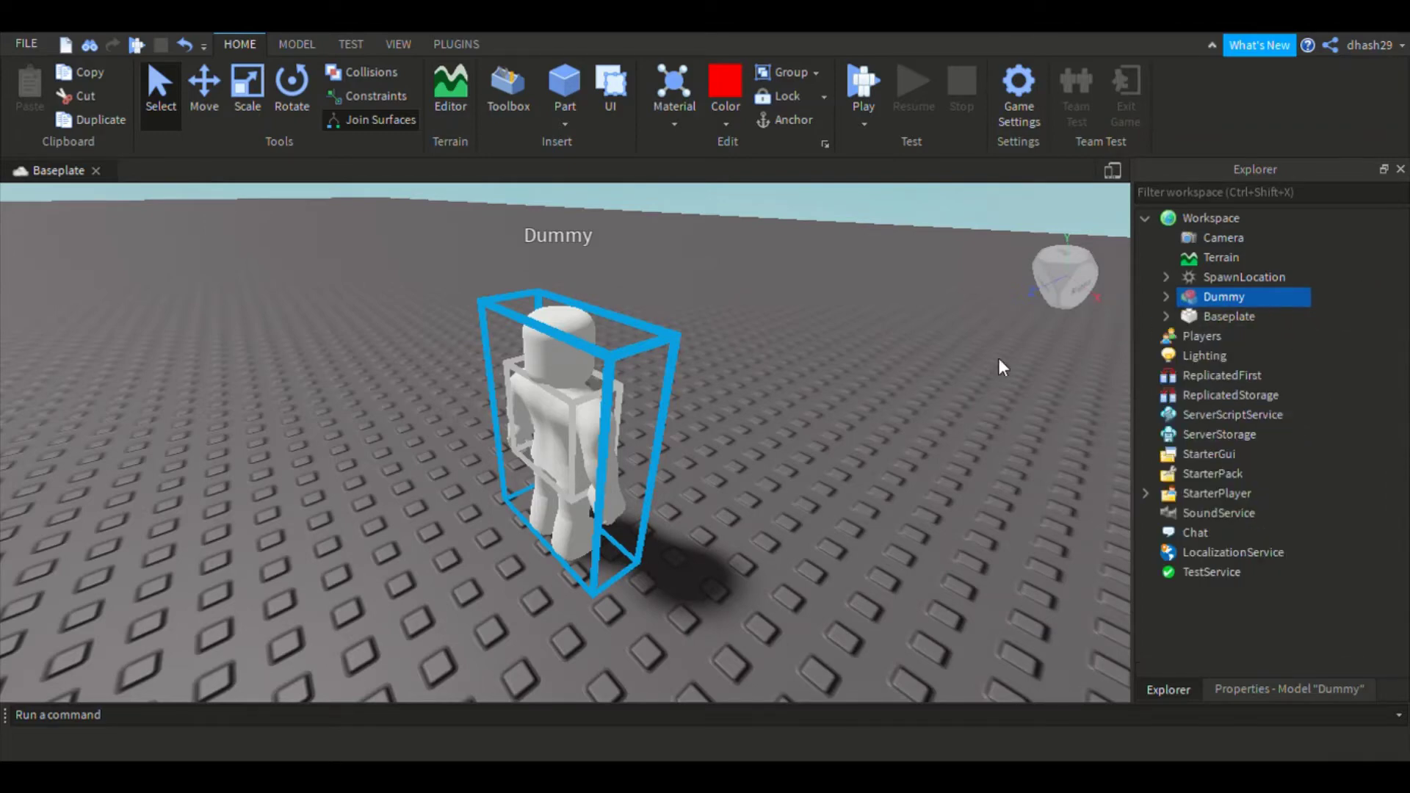
Step: Move the Dummy model across the baseplate closer to the red spawn location
{"action": "right_click_drag", "start_coordinate": [801, 363], "coordinate": [770, 374]}
{"action": "key", "text": "f"}
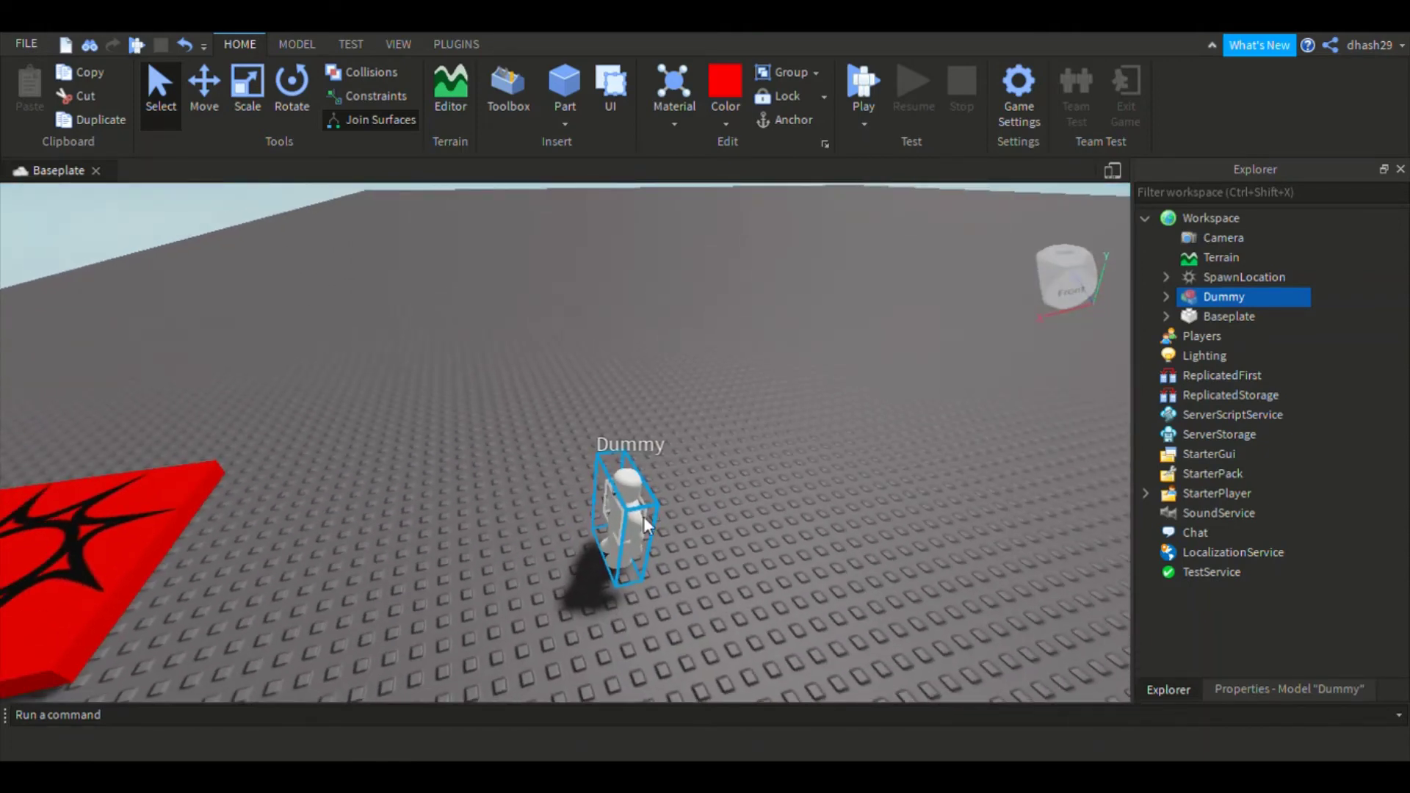
{"action": "left_click_drag", "start_coordinate": [626, 529], "coordinate": [412, 507]}
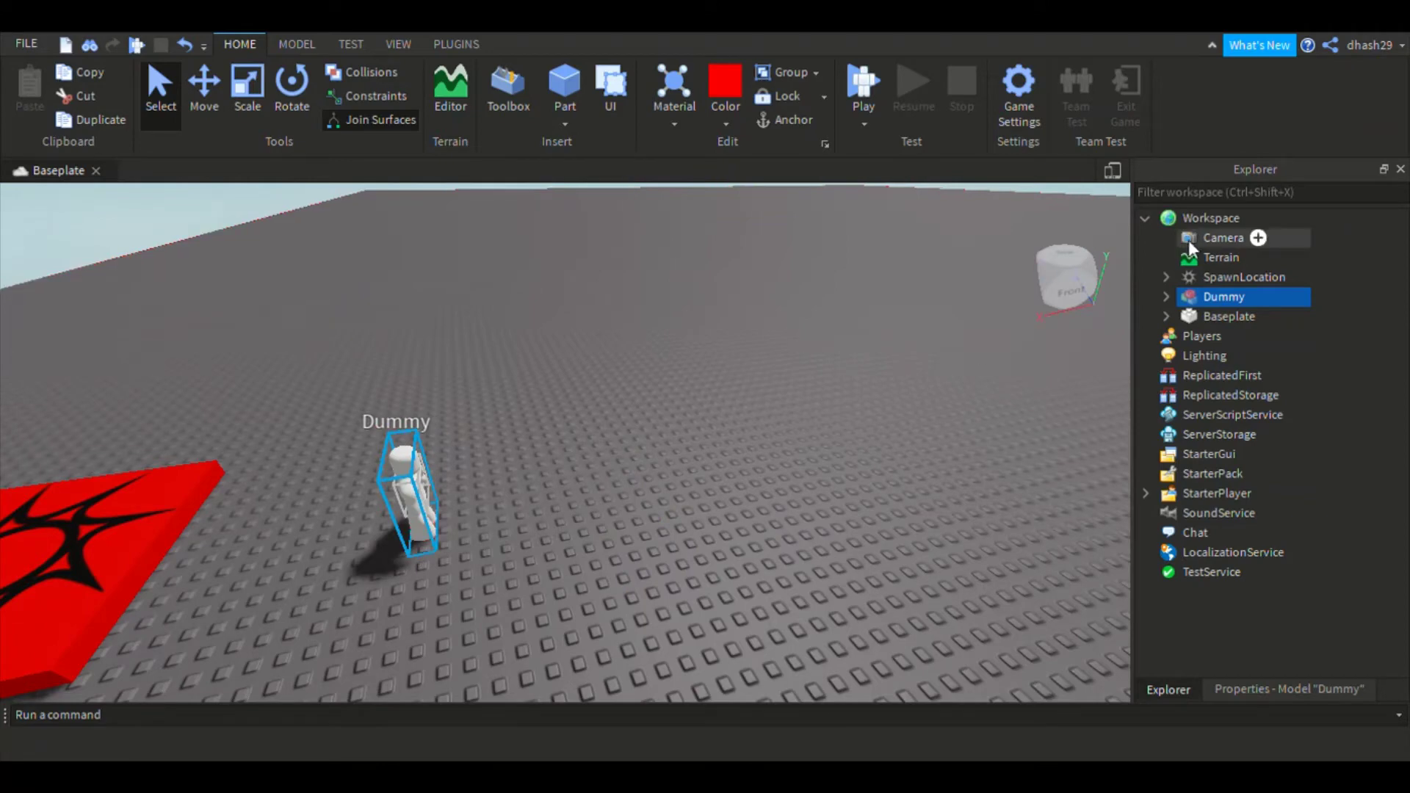
Step: Add a folder to the Workspace and name it NPCS
{"action": "left_click", "coordinate": [1240, 220]}
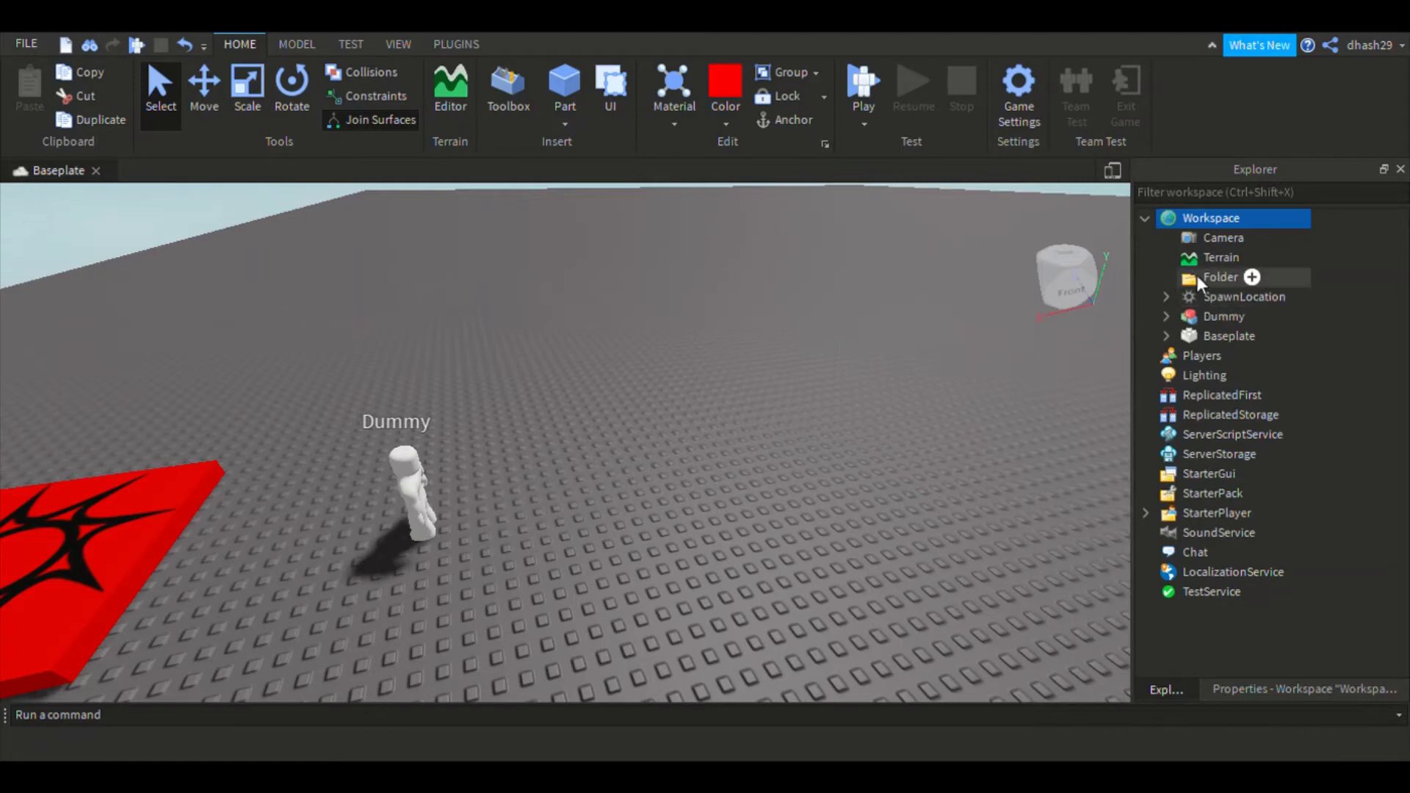
{"action": "left_click", "coordinate": [1198, 276]}
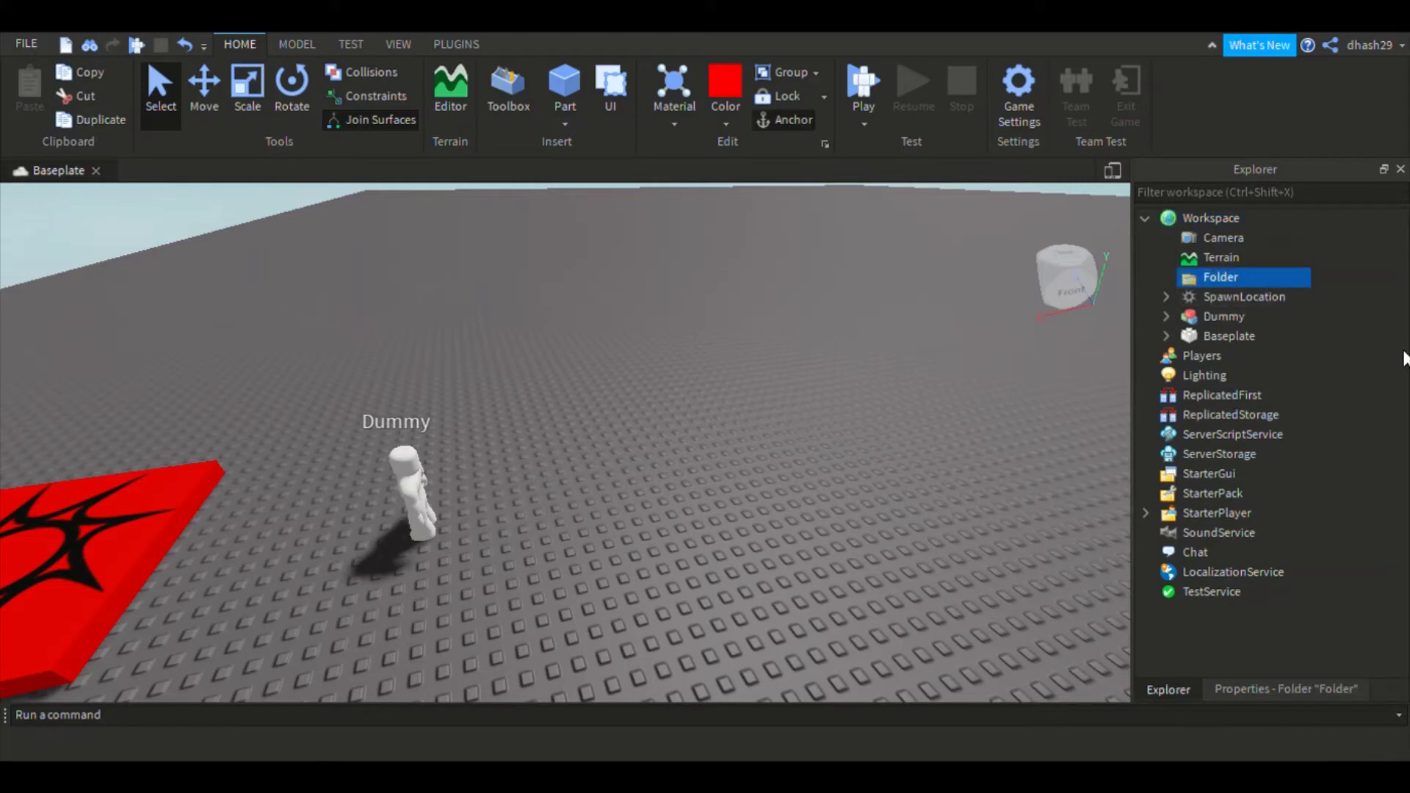
{"action": "left_click", "coordinate": [1191, 288]}
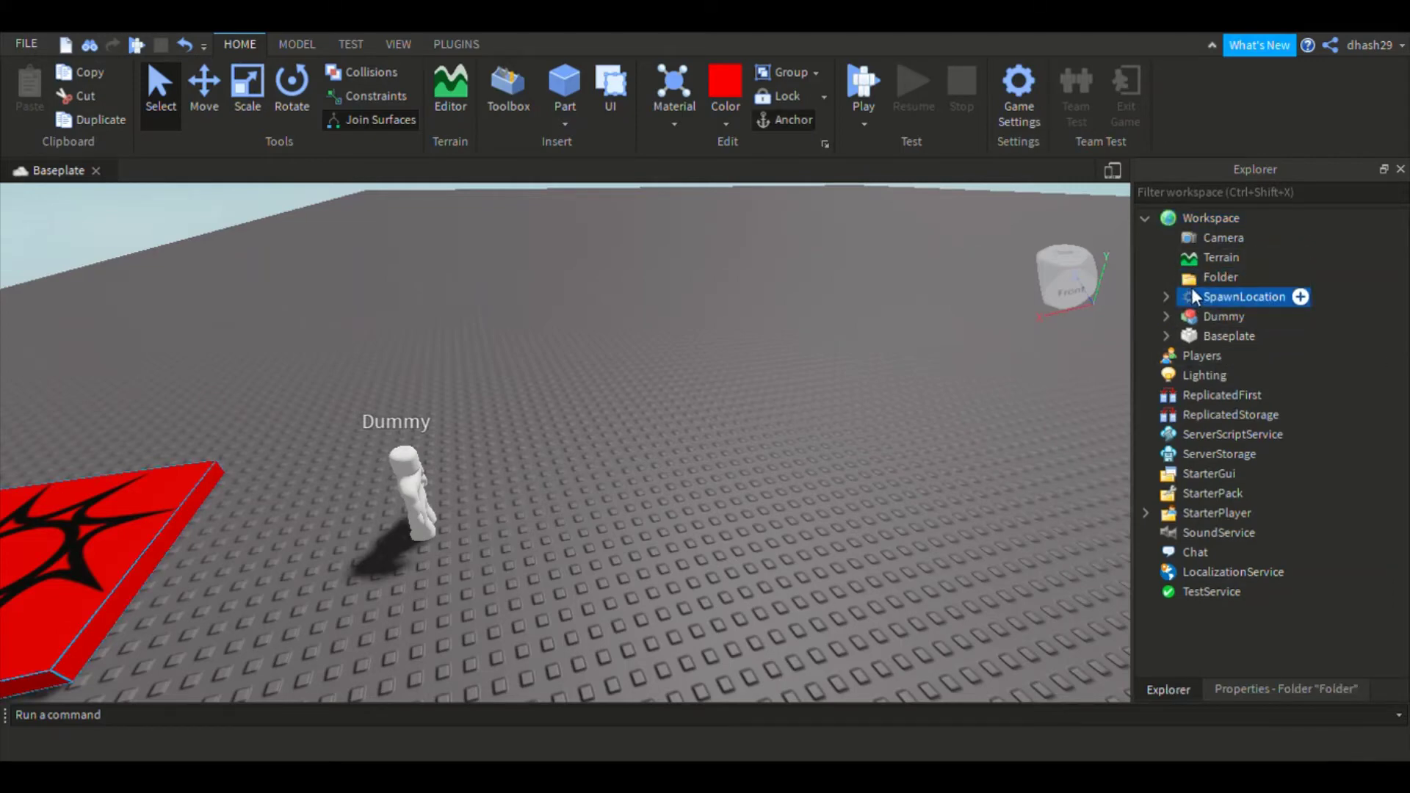
{"action": "left_click", "coordinate": [1189, 281]}
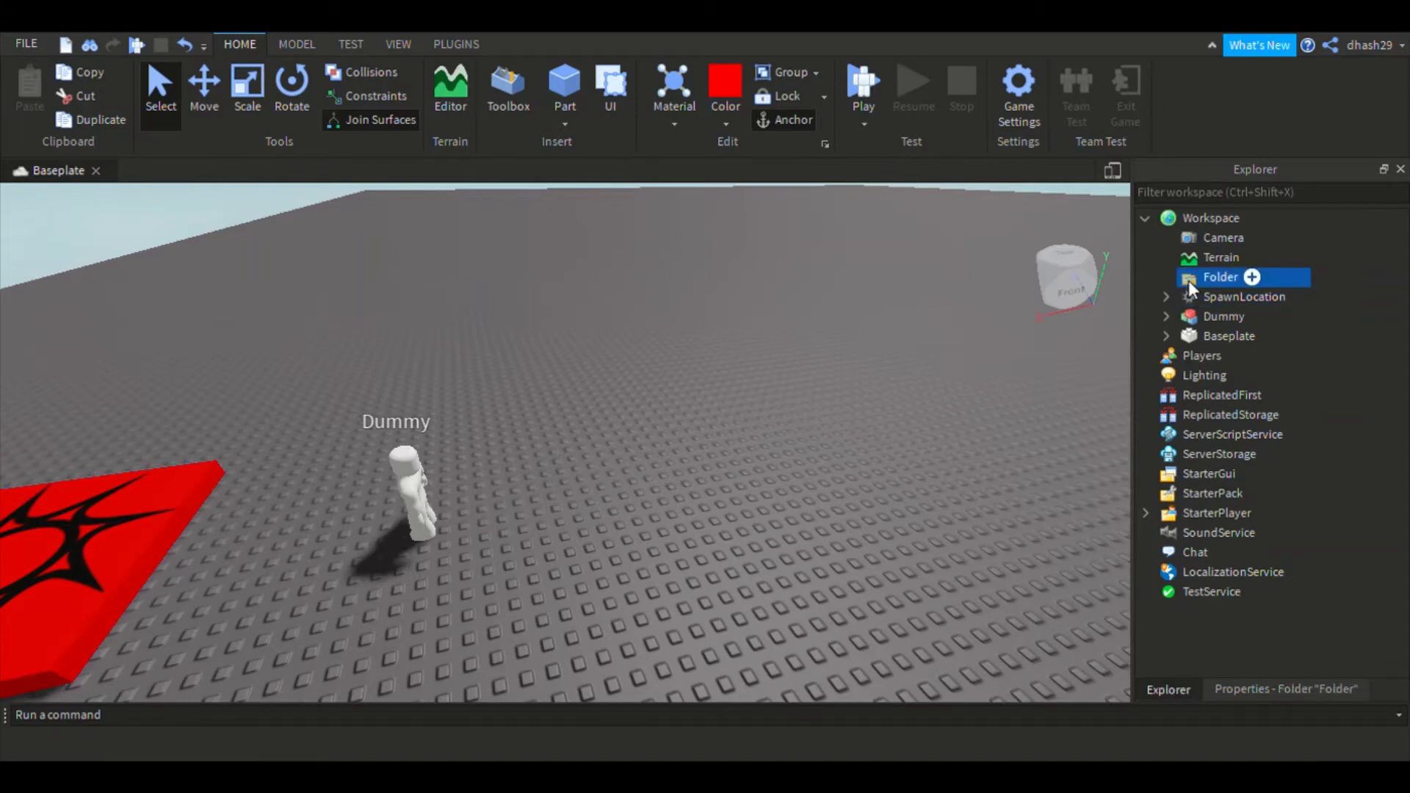
{"action": "double_click", "coordinate": [1191, 286]}
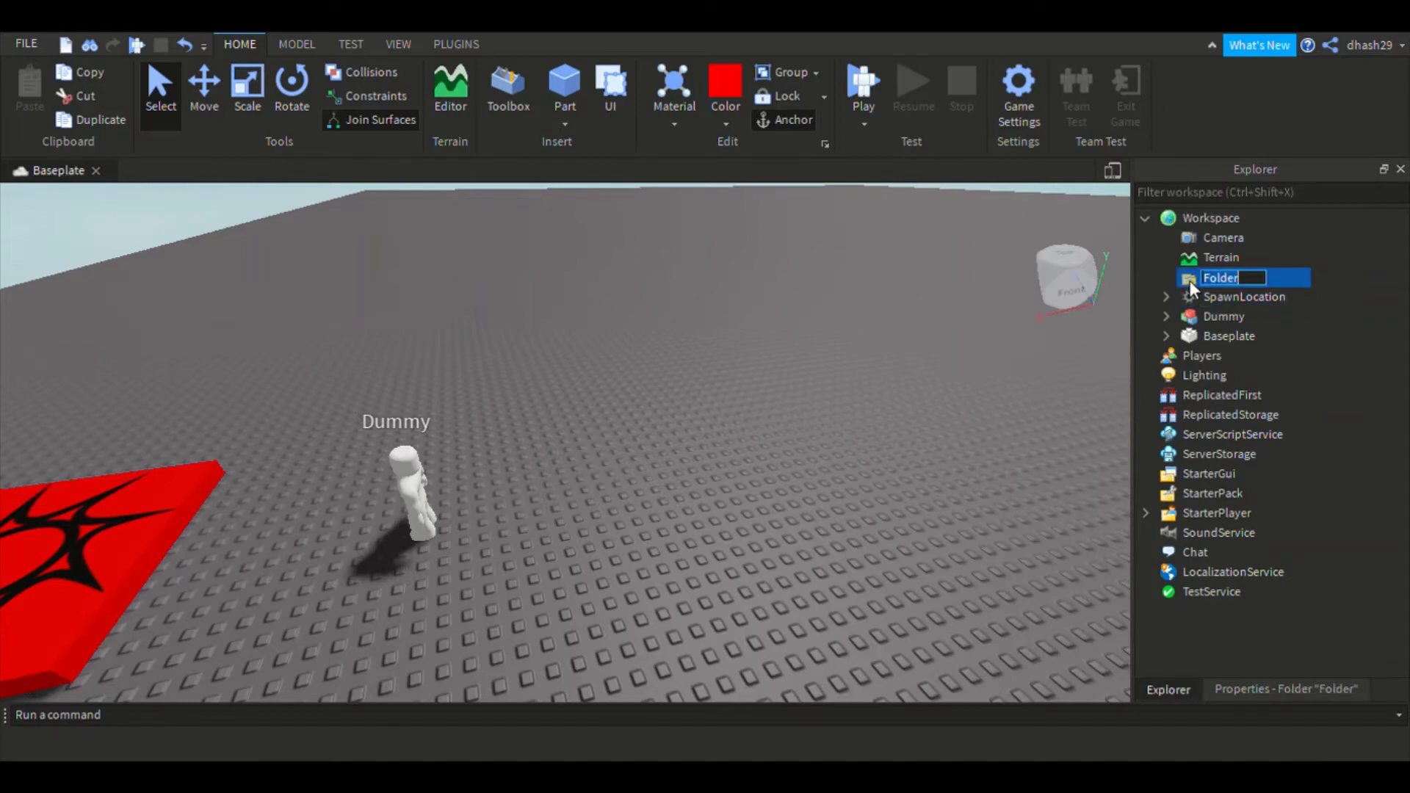
{"action": "type", "text": "NPCS"}
{"action": "key", "text": "Return"}
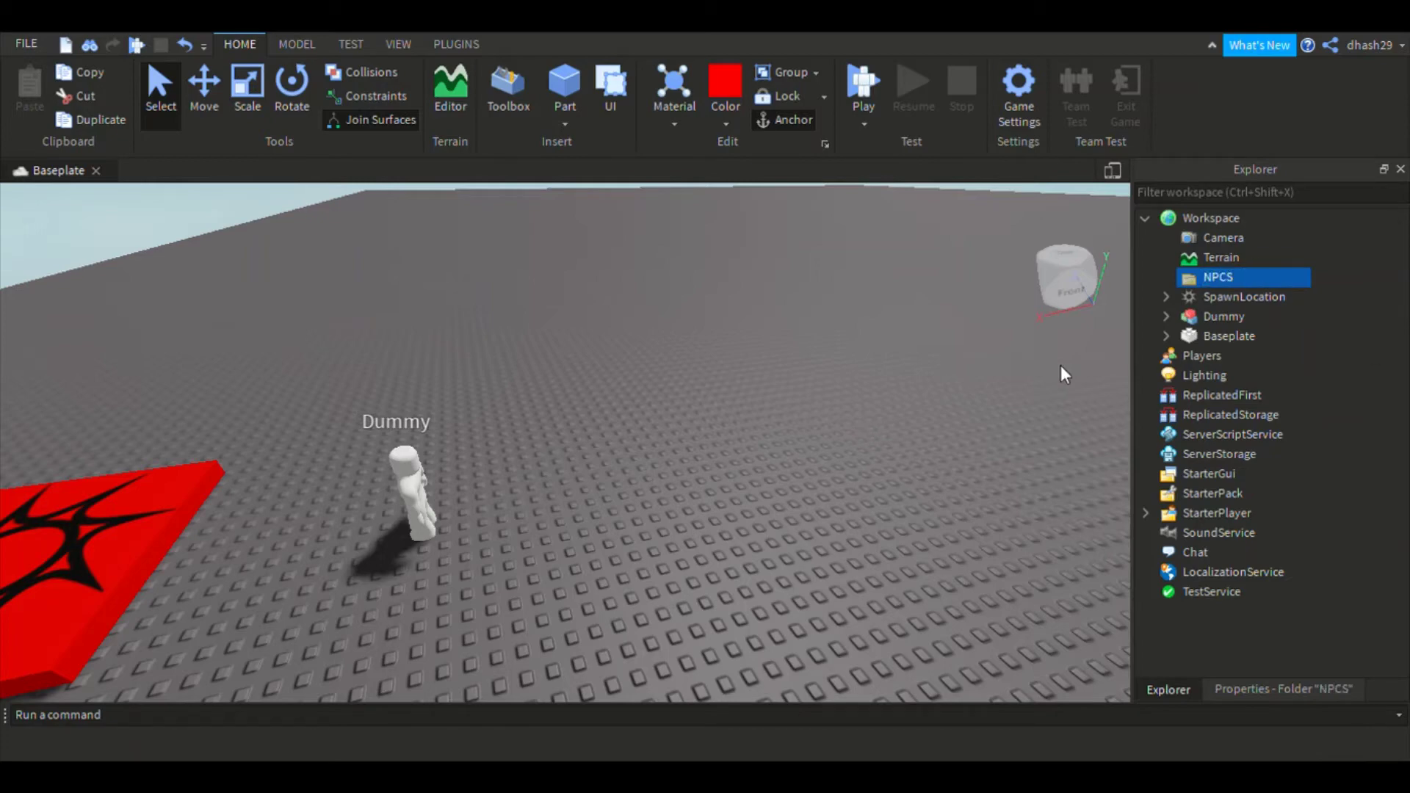
Step: Rename the Dummy model as NPC
{"action": "double_click", "coordinate": [1188, 315]}
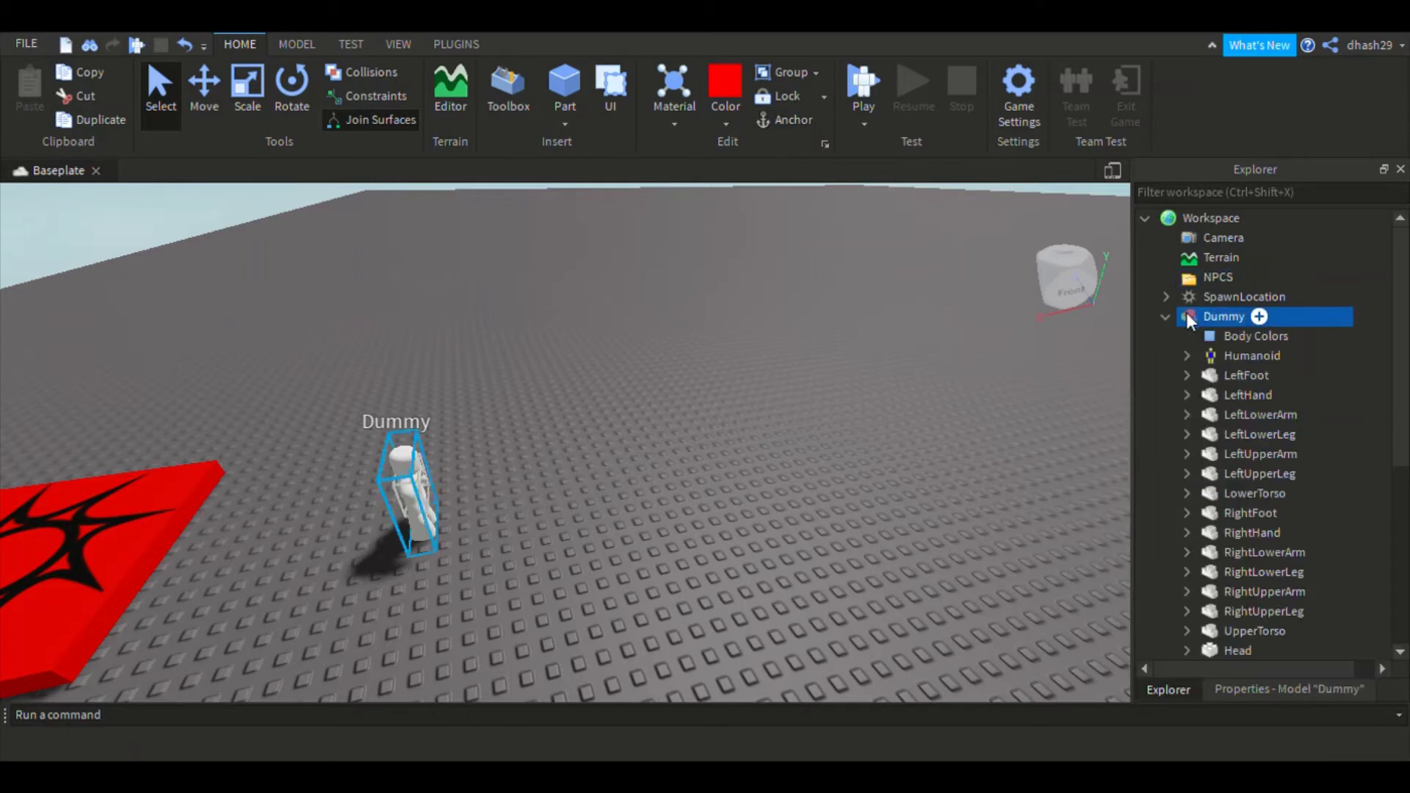
{"action": "left_click", "coordinate": [1186, 314]}
{"action": "type", "text": "NPC"}
{"action": "key", "text": "Return"}
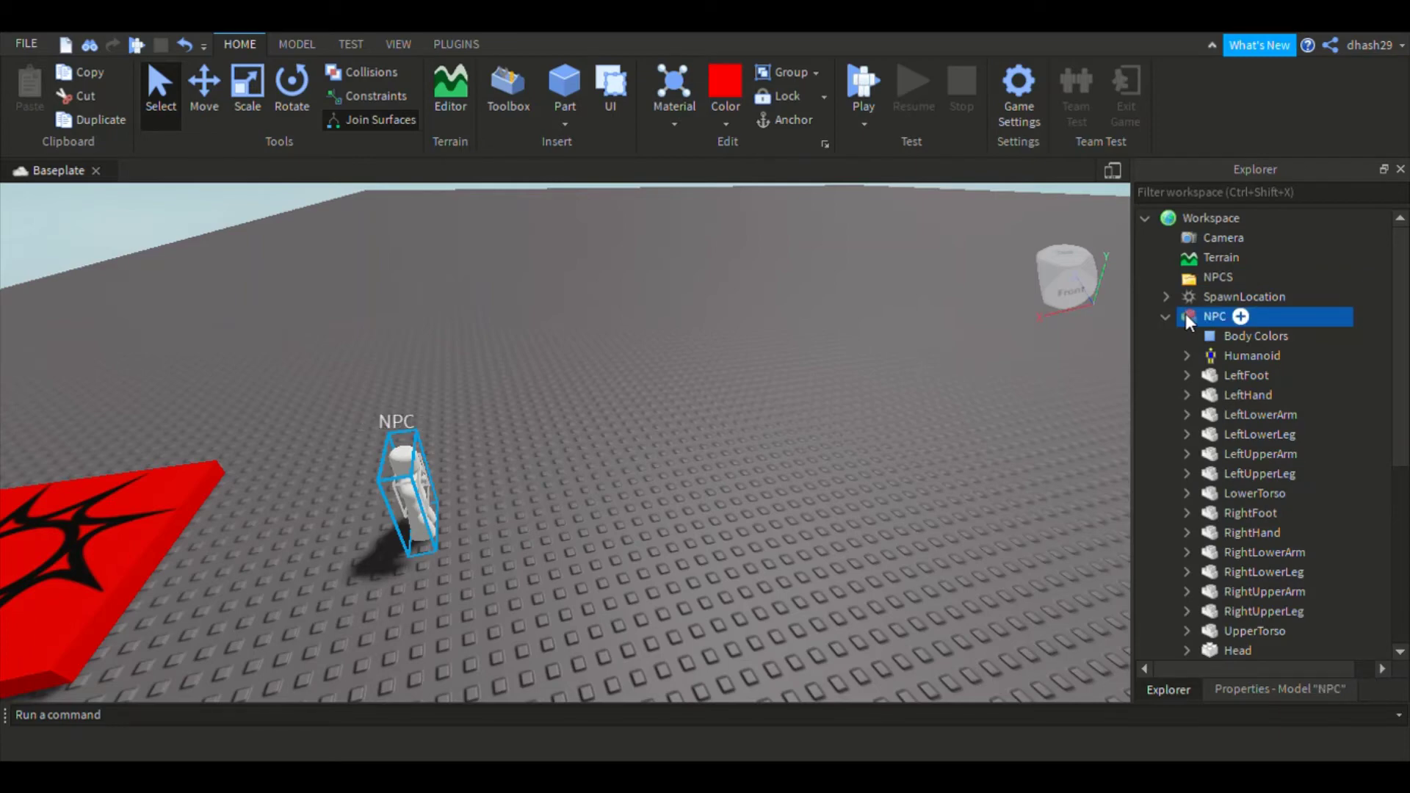
Step: Set the DisplayDistanceType of the NPC's Humanoid to None
{"action": "left_click", "coordinate": [1237, 354]}
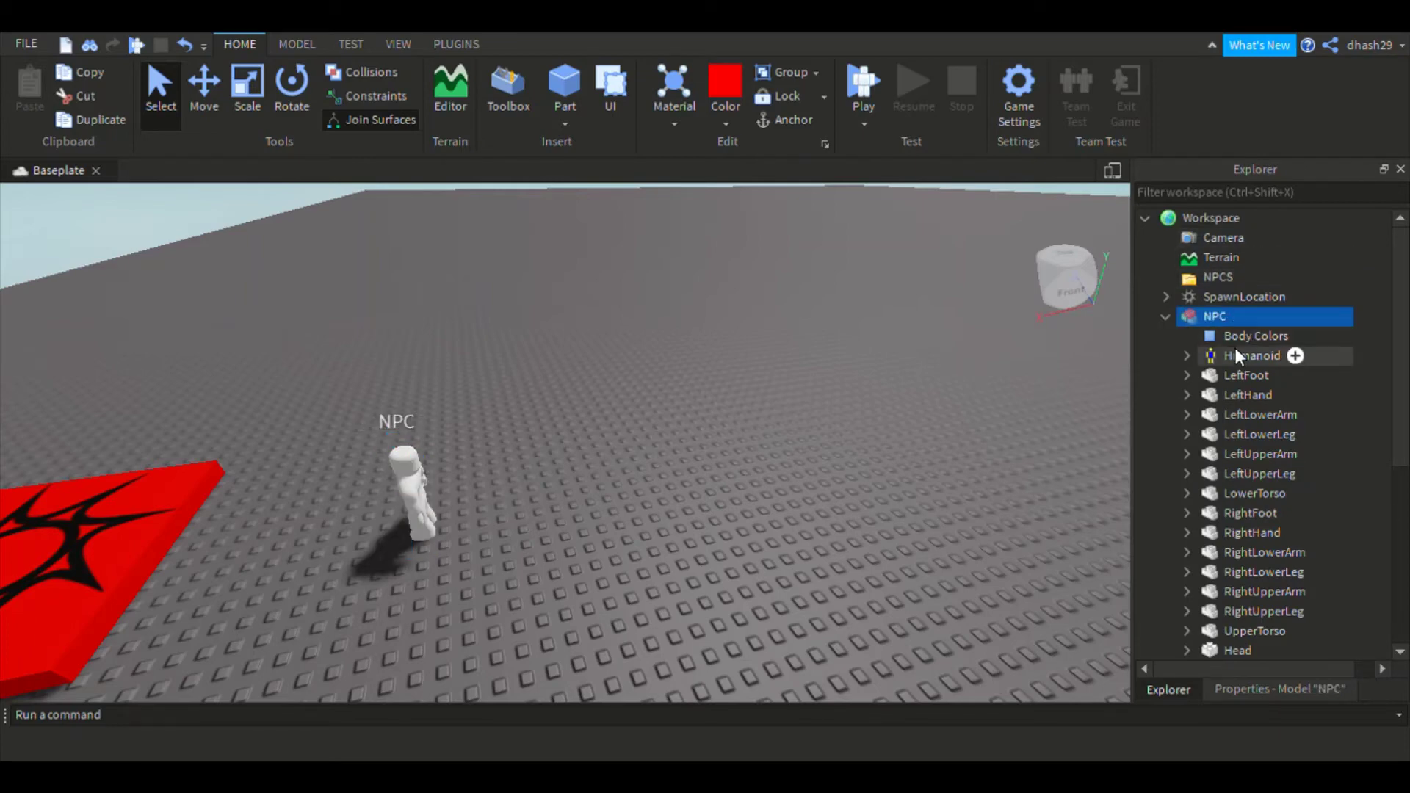
{"action": "left_click", "coordinate": [1258, 689]}
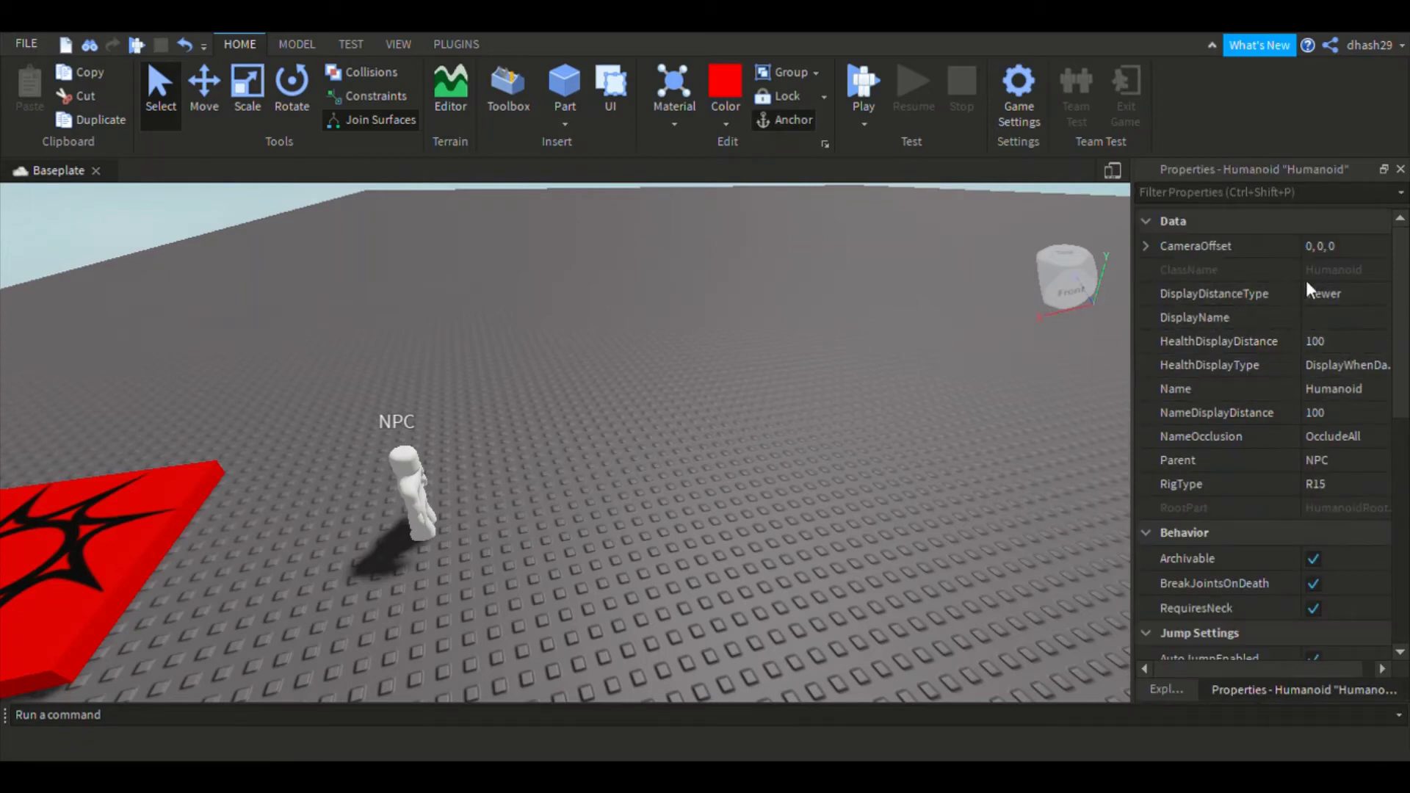
{"action": "left_click", "coordinate": [1379, 294]}
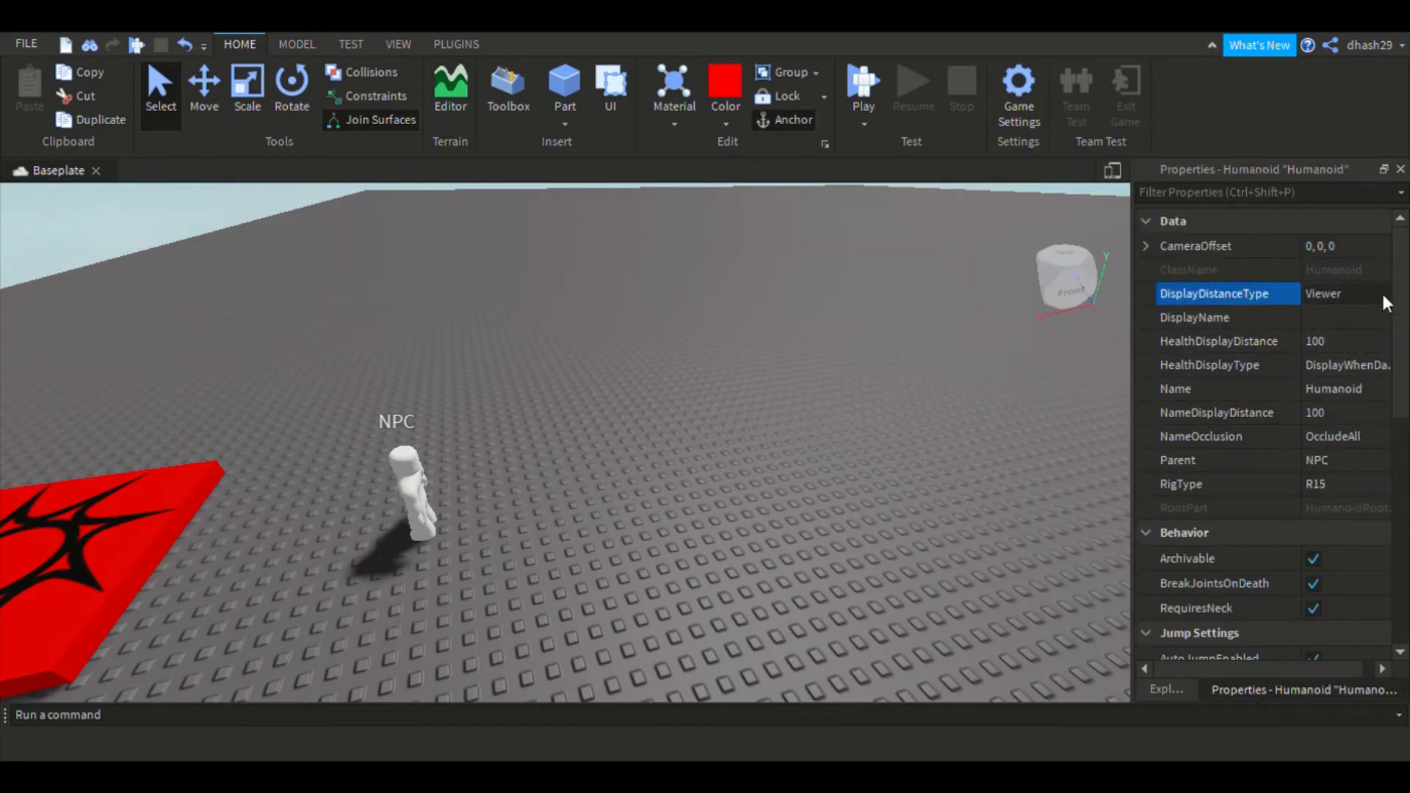
{"action": "left_click", "coordinate": [1339, 316]}
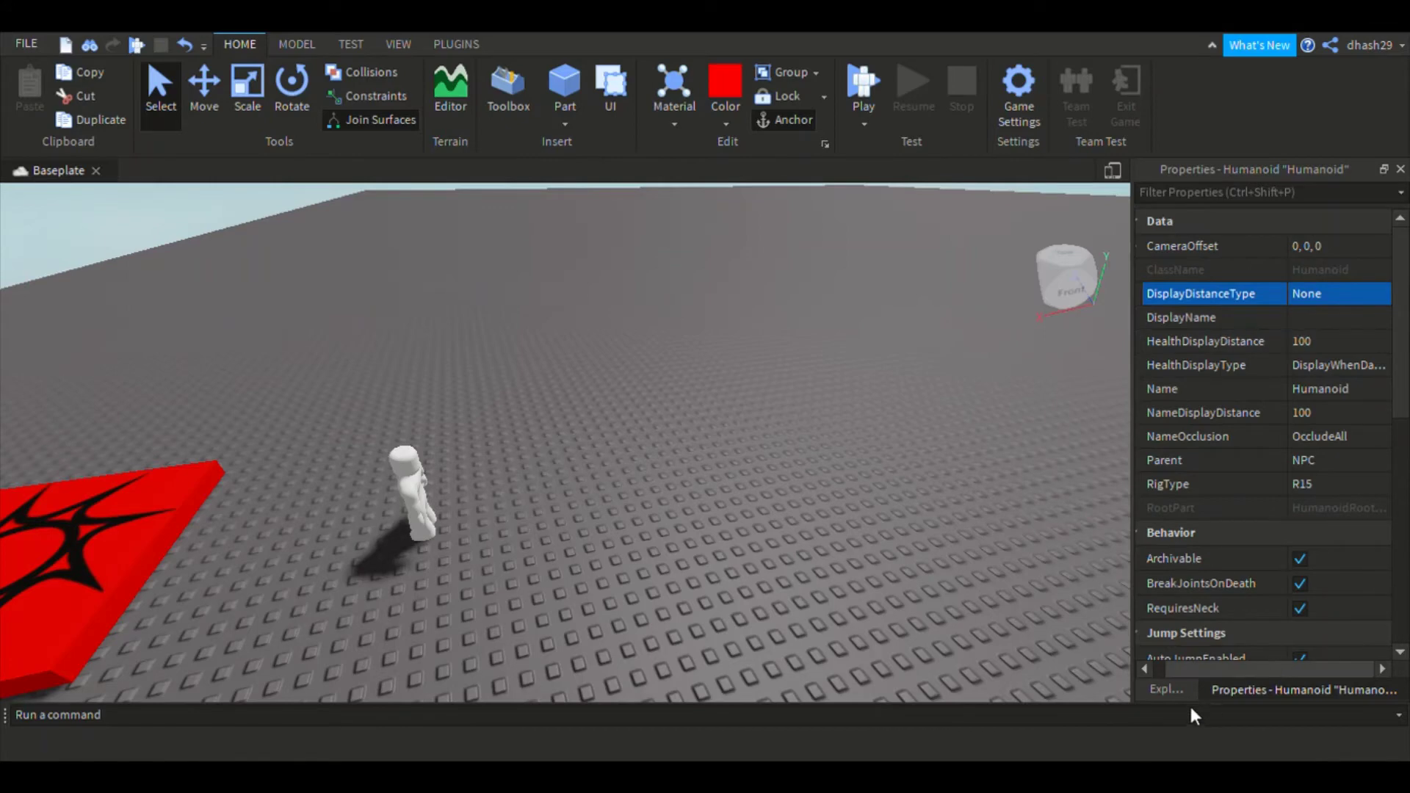
Step: Move the NPC model into the NPCS folder in the Workspace
{"action": "left_click", "coordinate": [1166, 688]}
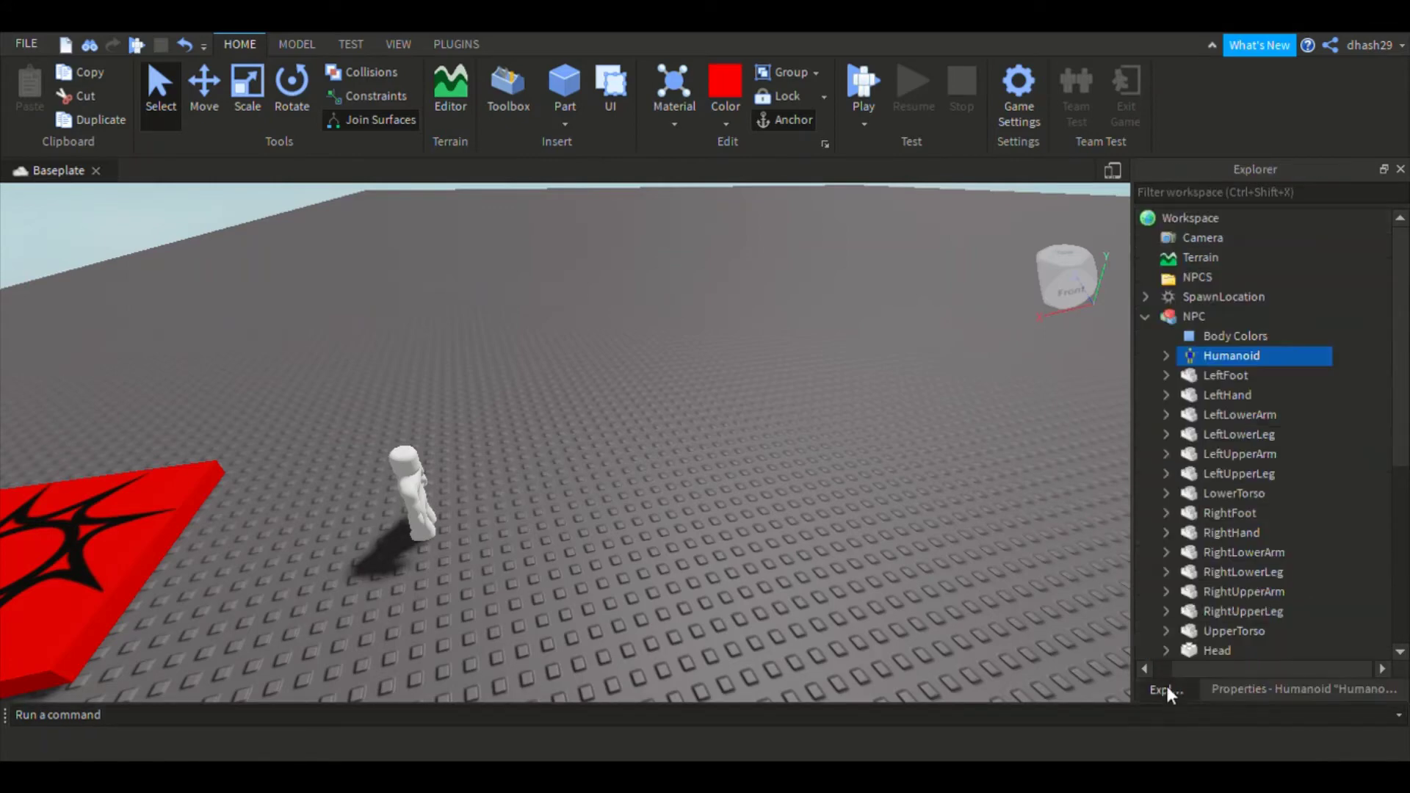
{"action": "left_click", "coordinate": [1151, 315]}
{"action": "left_click_drag", "start_coordinate": [1193, 316], "coordinate": [1218, 281]}
{"action": "right_click_drag", "start_coordinate": [936, 402], "coordinate": [915, 354]}
{"action": "key", "text": "w"}
{"action": "key", "text": "a"}
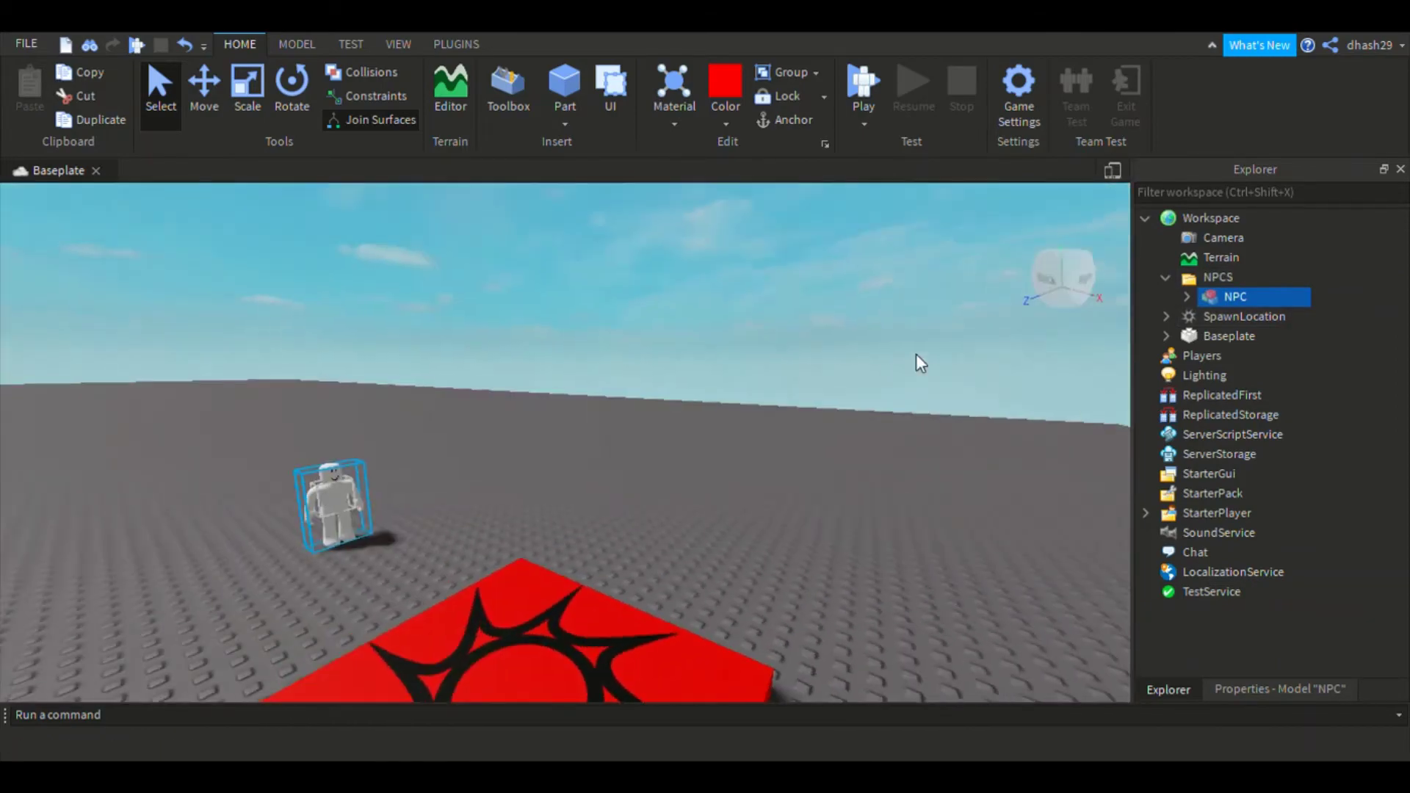
{"action": "scroll", "coordinate": [913, 354], "scroll_direction": "up", "scroll_amount": 3}
{"action": "left_click", "coordinate": [893, 294]}
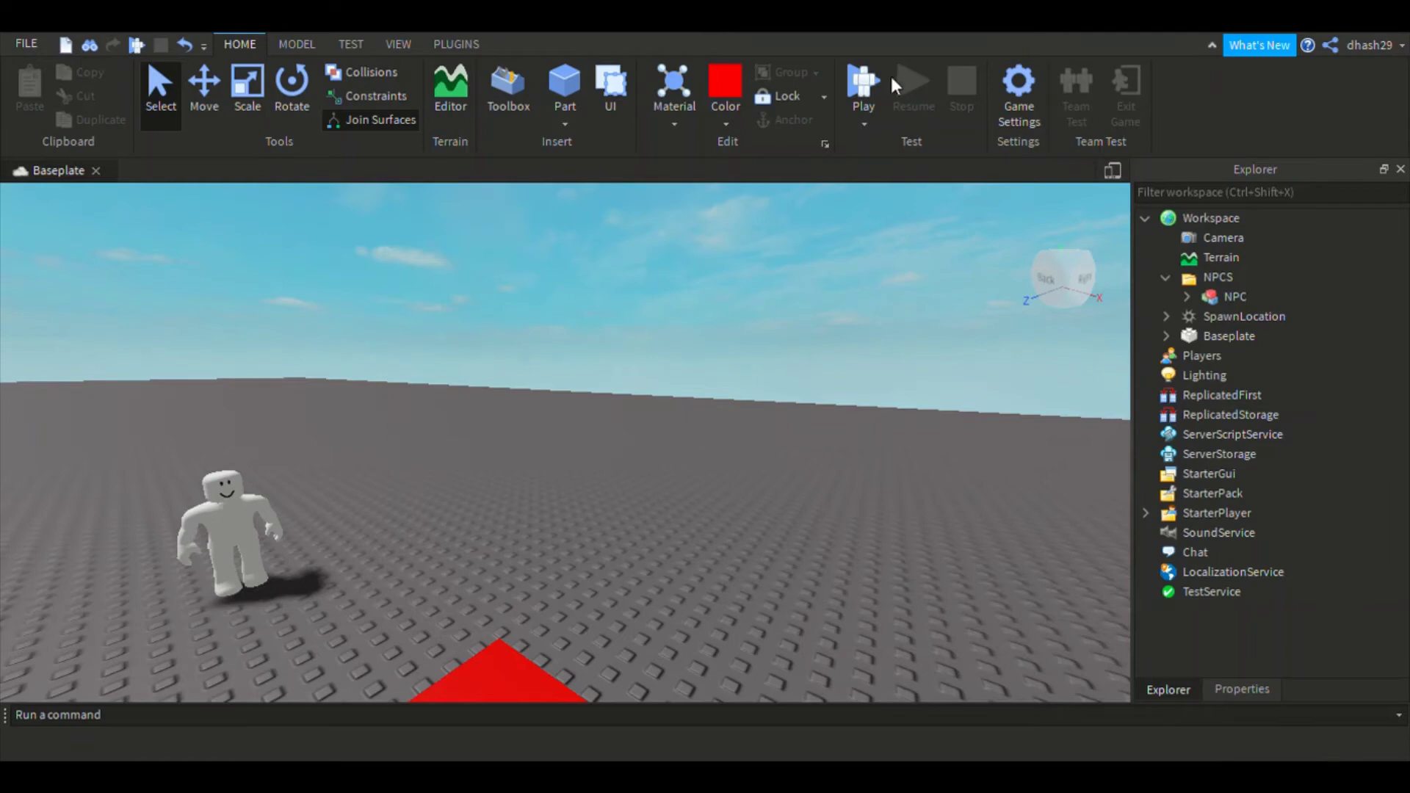
{"action": "right_click_drag", "start_coordinate": [706, 325], "coordinate": [716, 322]}
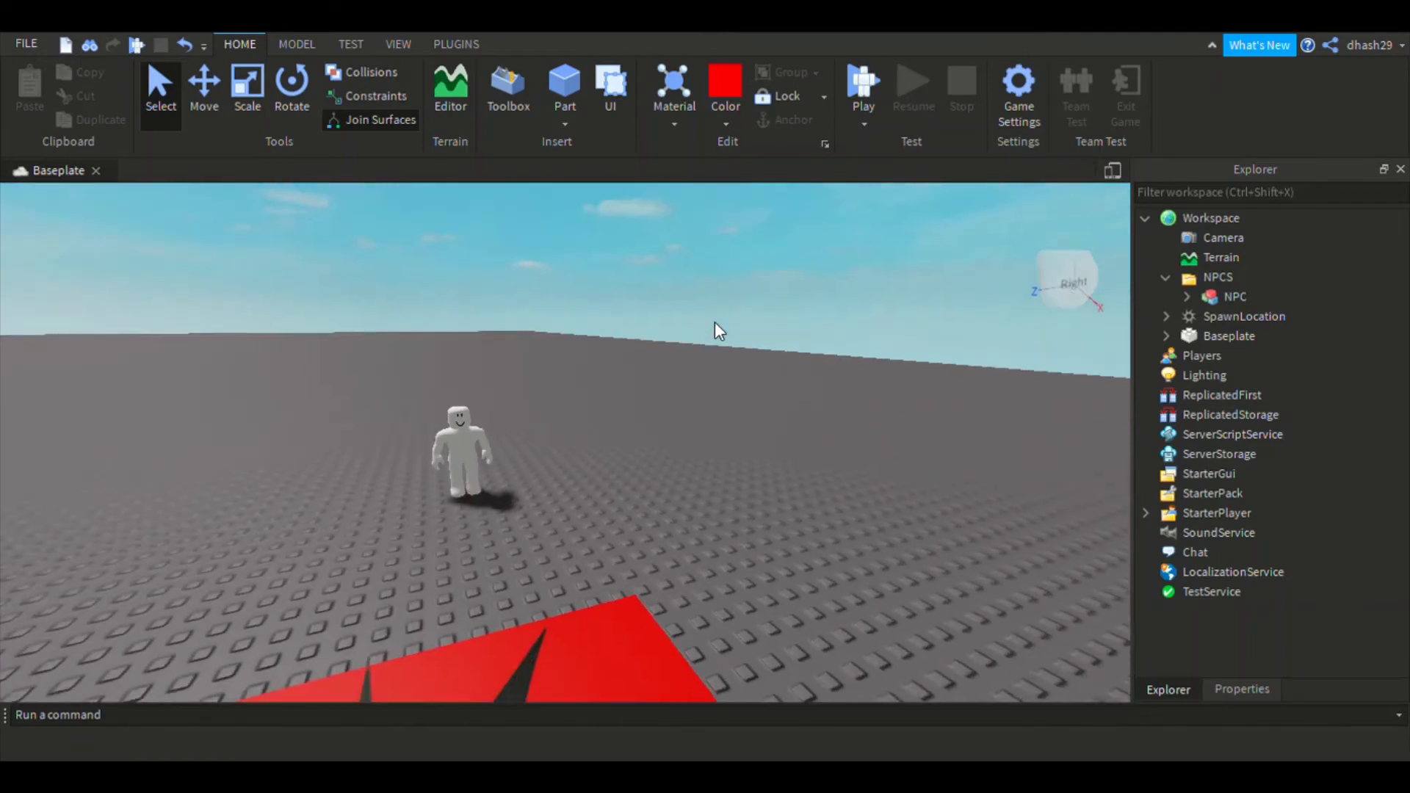
Step: Insert the NpcCollideScript model from My Models into the Workspace
{"action": "left_click", "coordinate": [513, 91]}
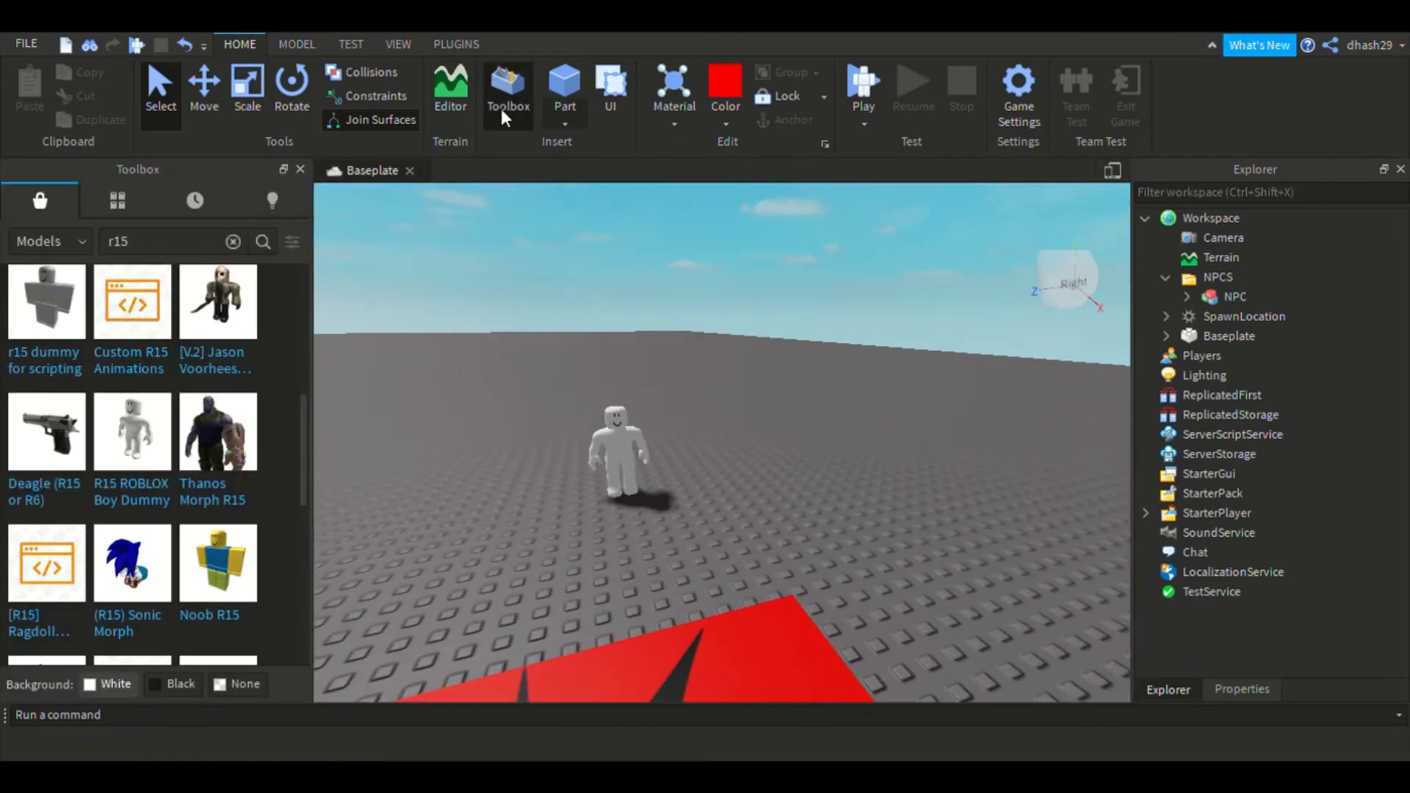
{"action": "left_click", "coordinate": [123, 199]}
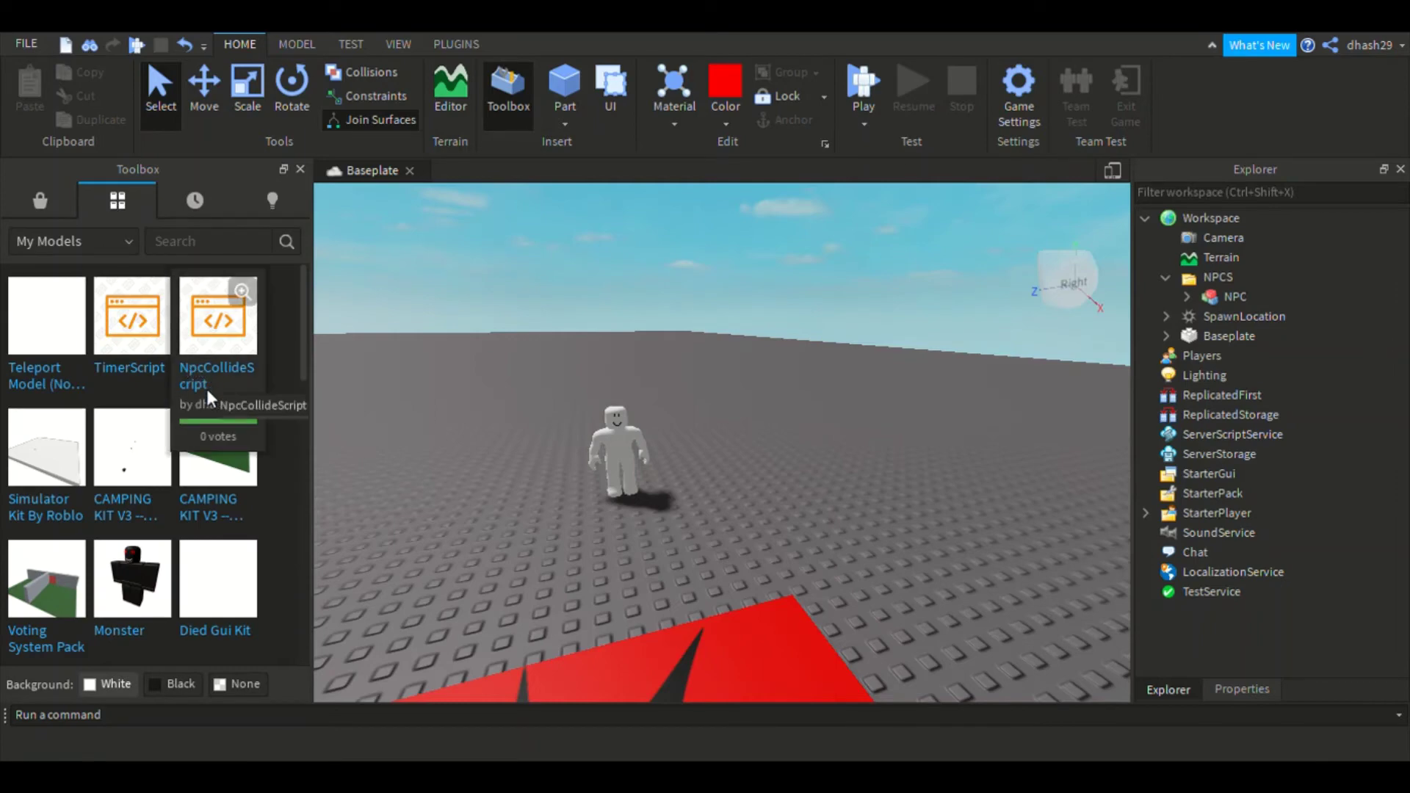
{"action": "right_click_drag", "start_coordinate": [694, 311], "coordinate": [699, 390]}
{"action": "key", "text": "e"}
{"action": "key", "text": "w"}
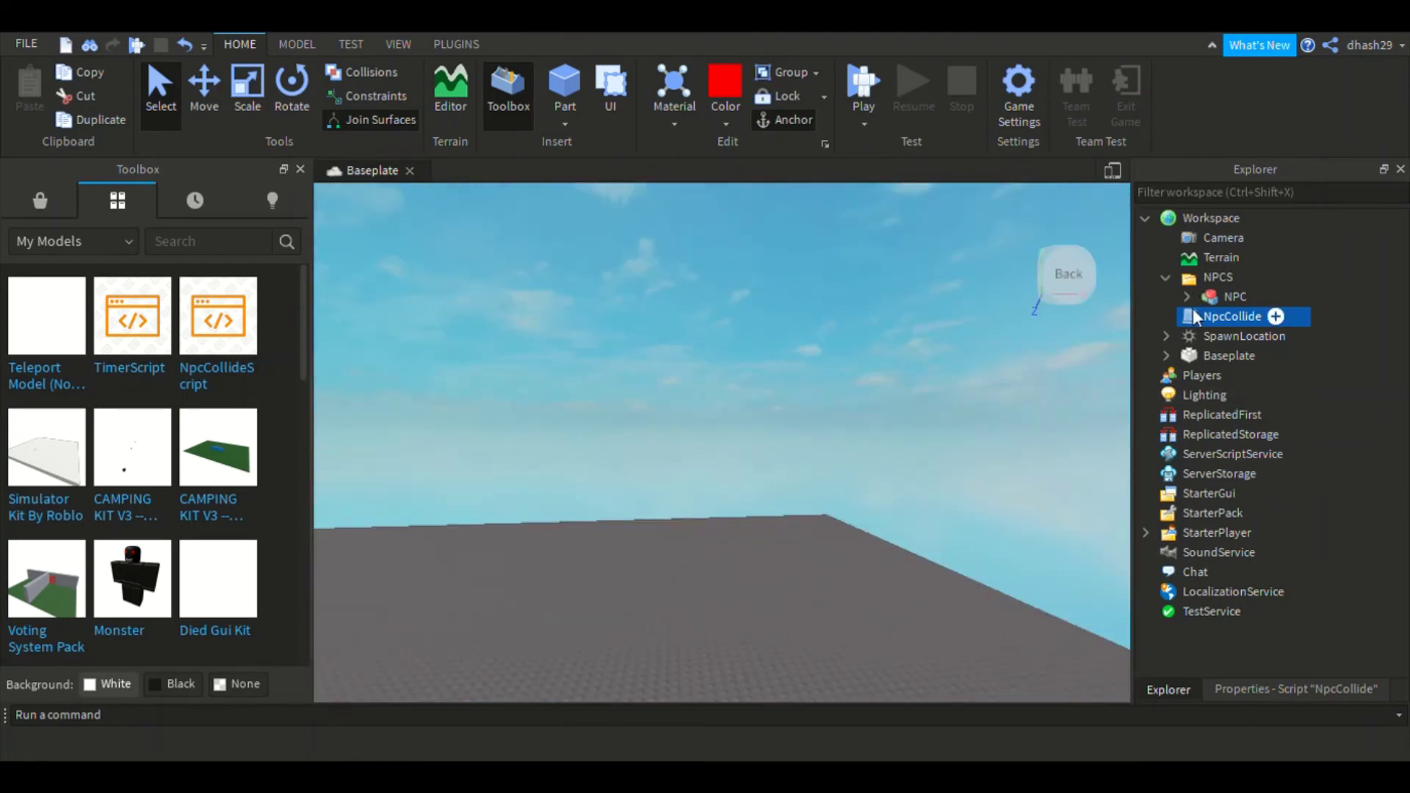
Step: Move the NpcCollide script from the Workspace into ServerScriptService and close the Toolbox
{"action": "left_click_drag", "start_coordinate": [1275, 316], "coordinate": [1208, 454]}
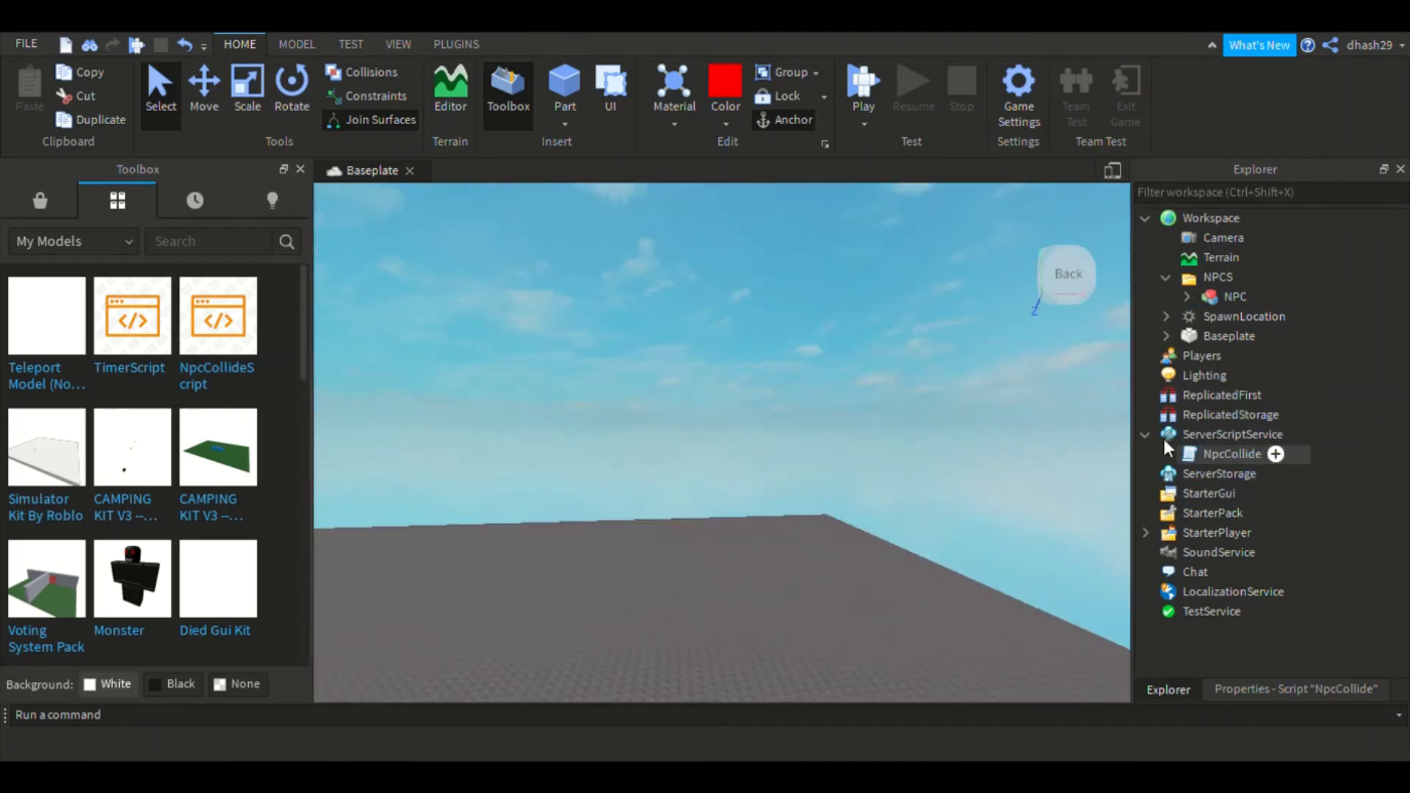
{"action": "left_click", "coordinate": [301, 169]}
{"action": "right_click_drag", "start_coordinate": [607, 293], "coordinate": [642, 267]}
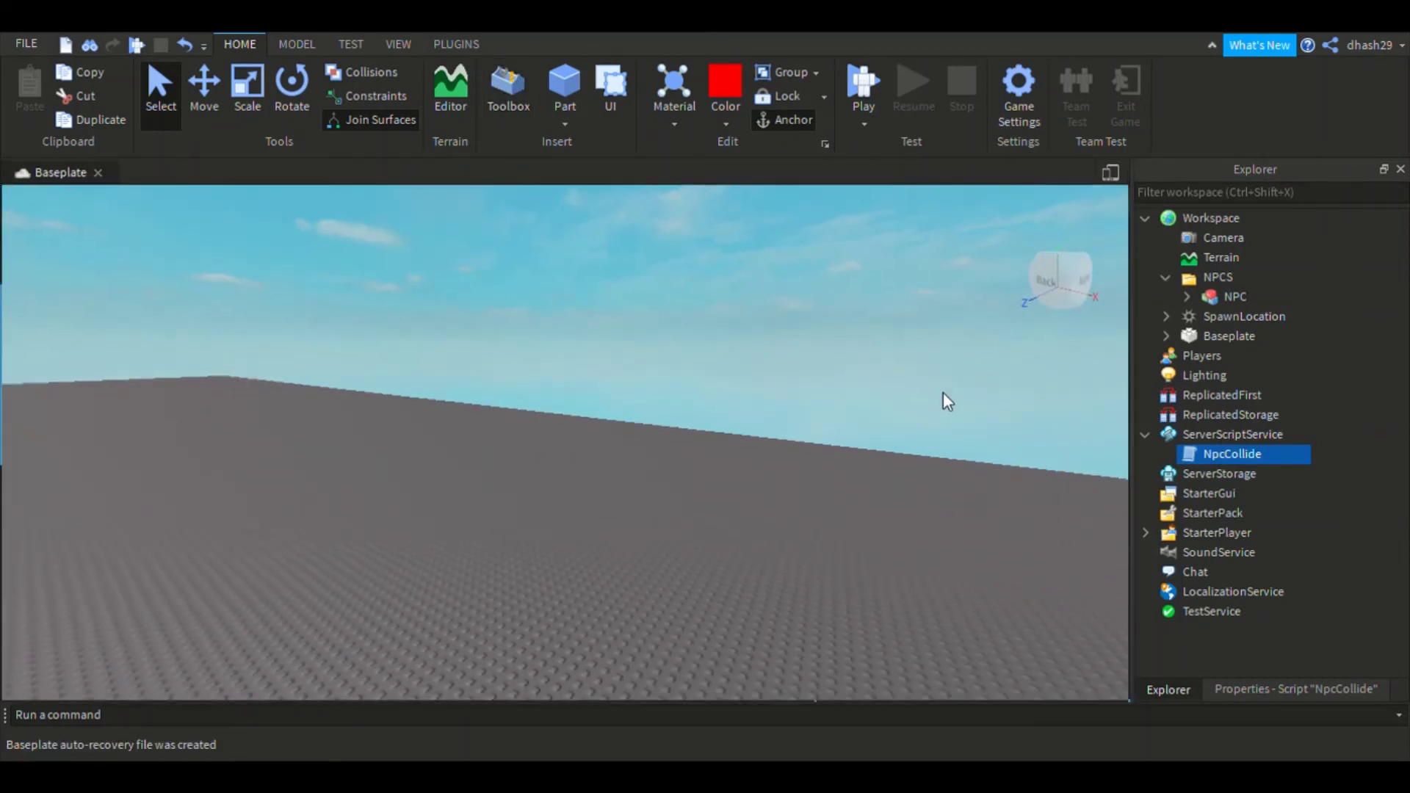
Step: Start a playtest and walk the avatar from the spawn location up to the NPC
{"action": "right_click_drag", "start_coordinate": [943, 393], "coordinate": [976, 421]}
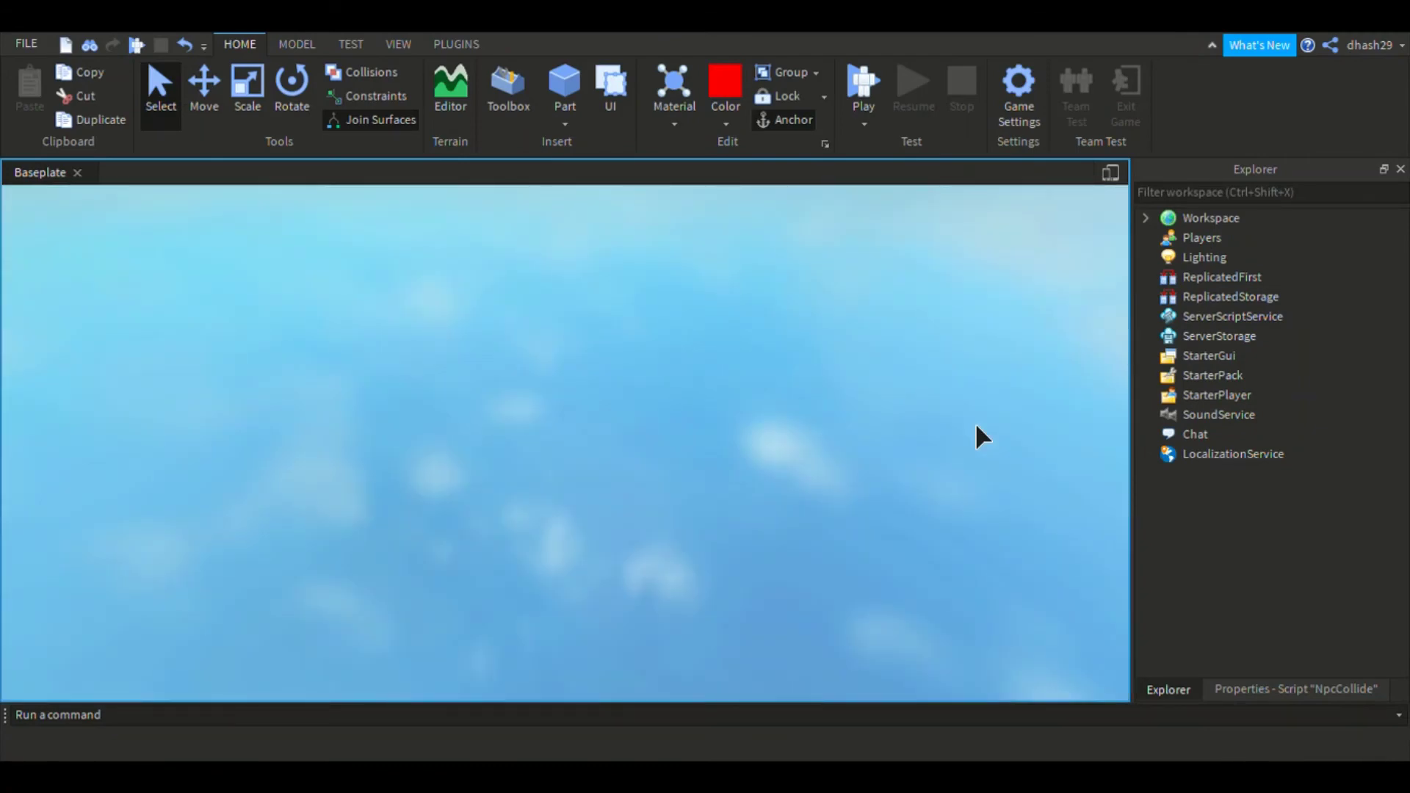
{"action": "key", "text": "F5"}
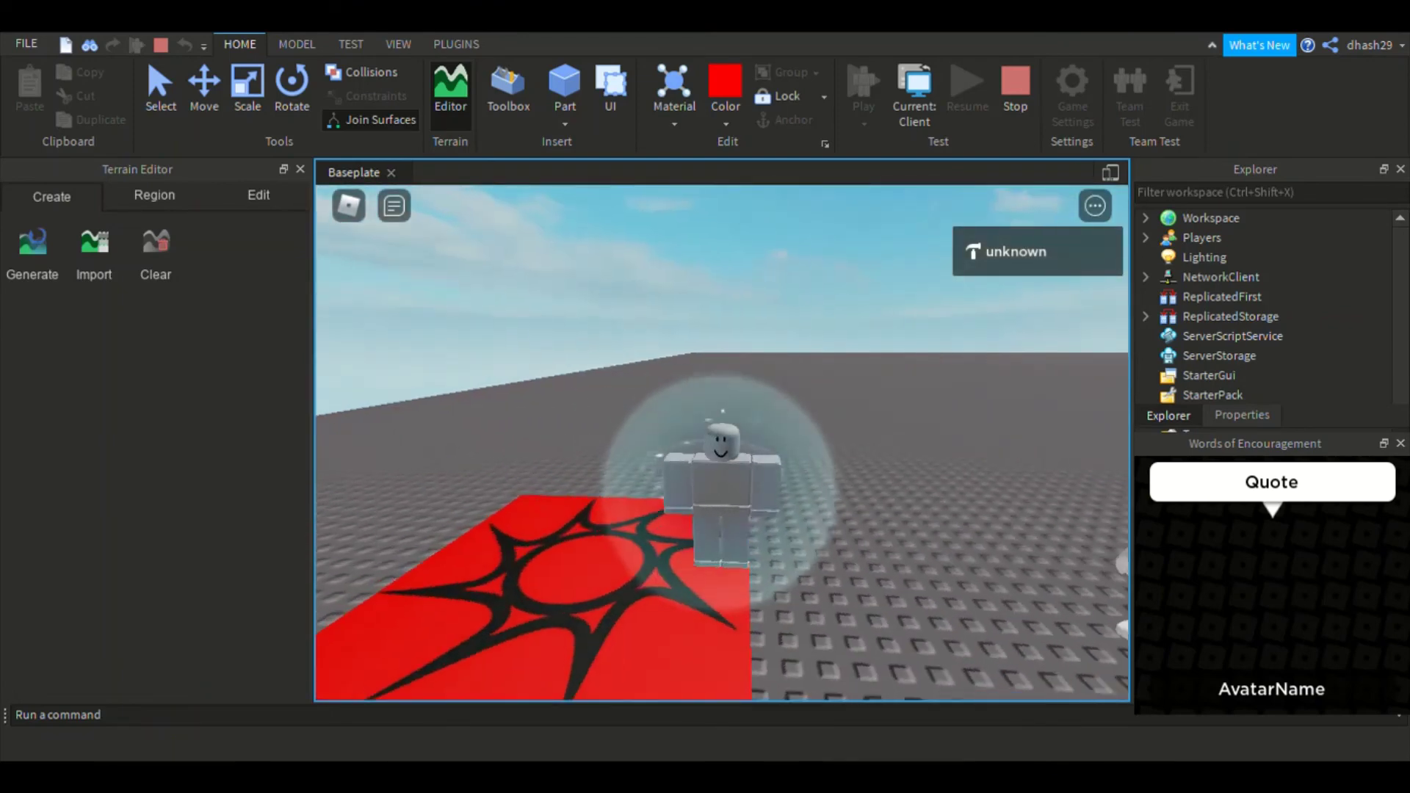
{"action": "key", "text": "Right"}
{"action": "key", "text": "s"}
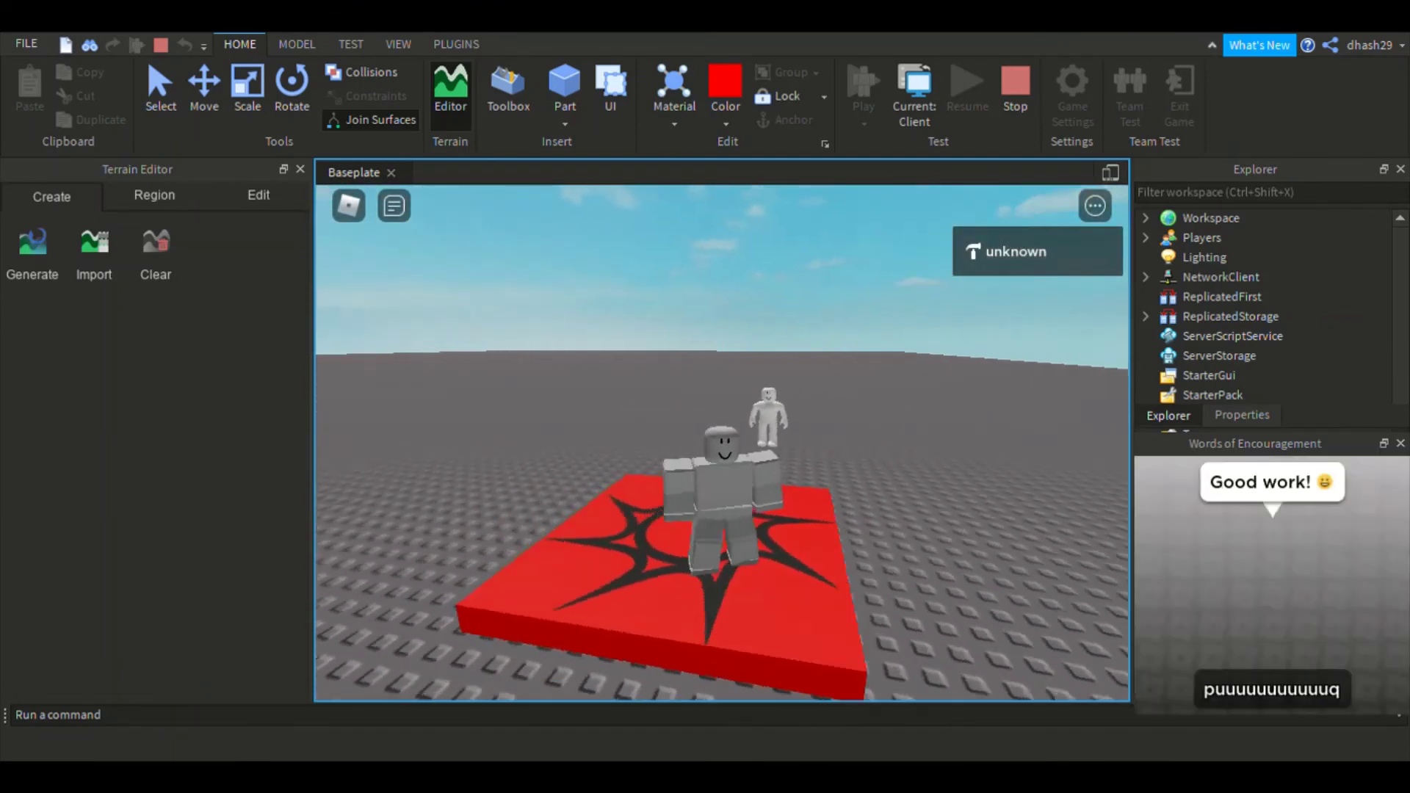
{"action": "key", "text": "w"}
{"action": "key", "text": "s"}
{"action": "key", "text": "d"}
{"action": "key", "text": "a"}
{"action": "key", "text": "w"}
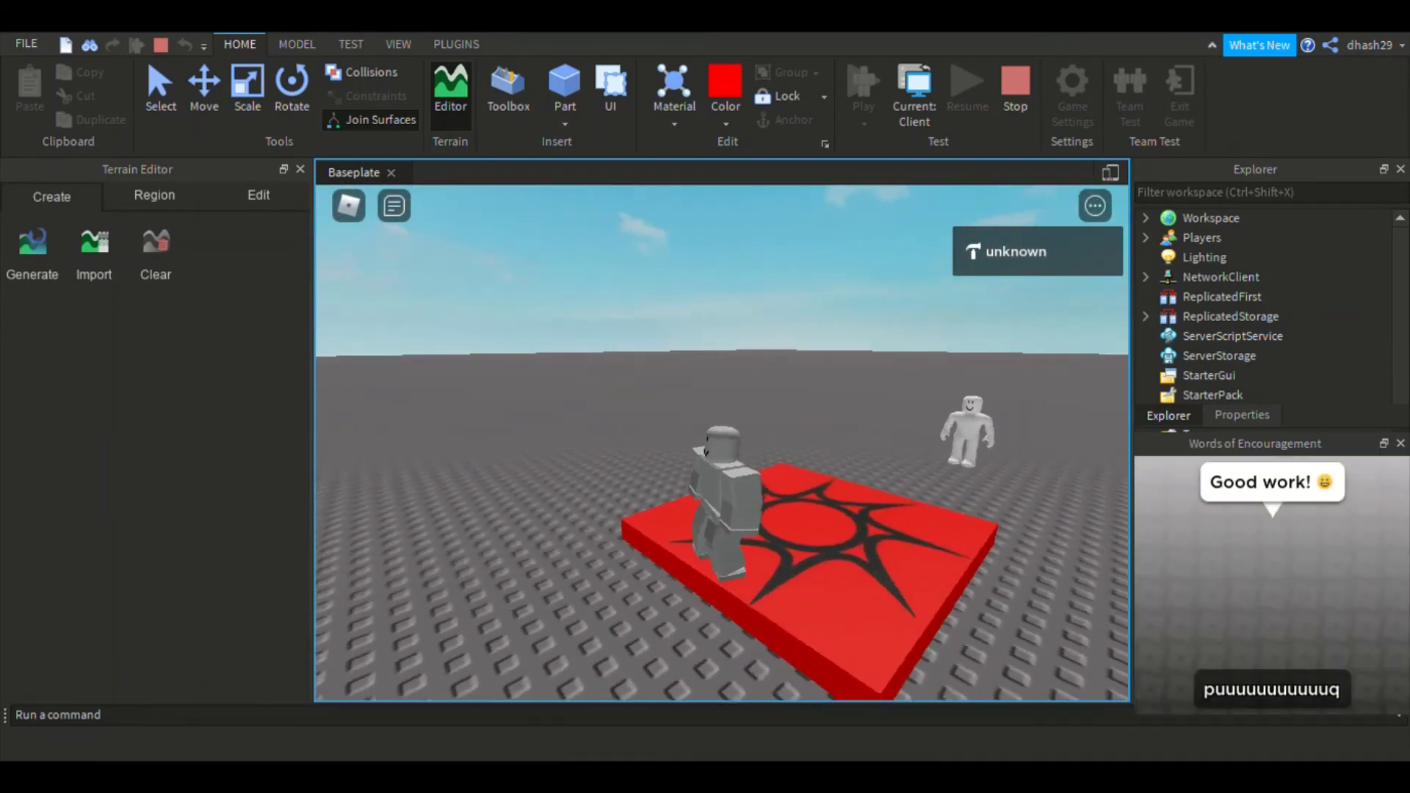
{"action": "key", "text": "d"}
{"action": "key", "text": "w"}
{"action": "key", "text": "Left"}
{"action": "key", "text": "Left"}
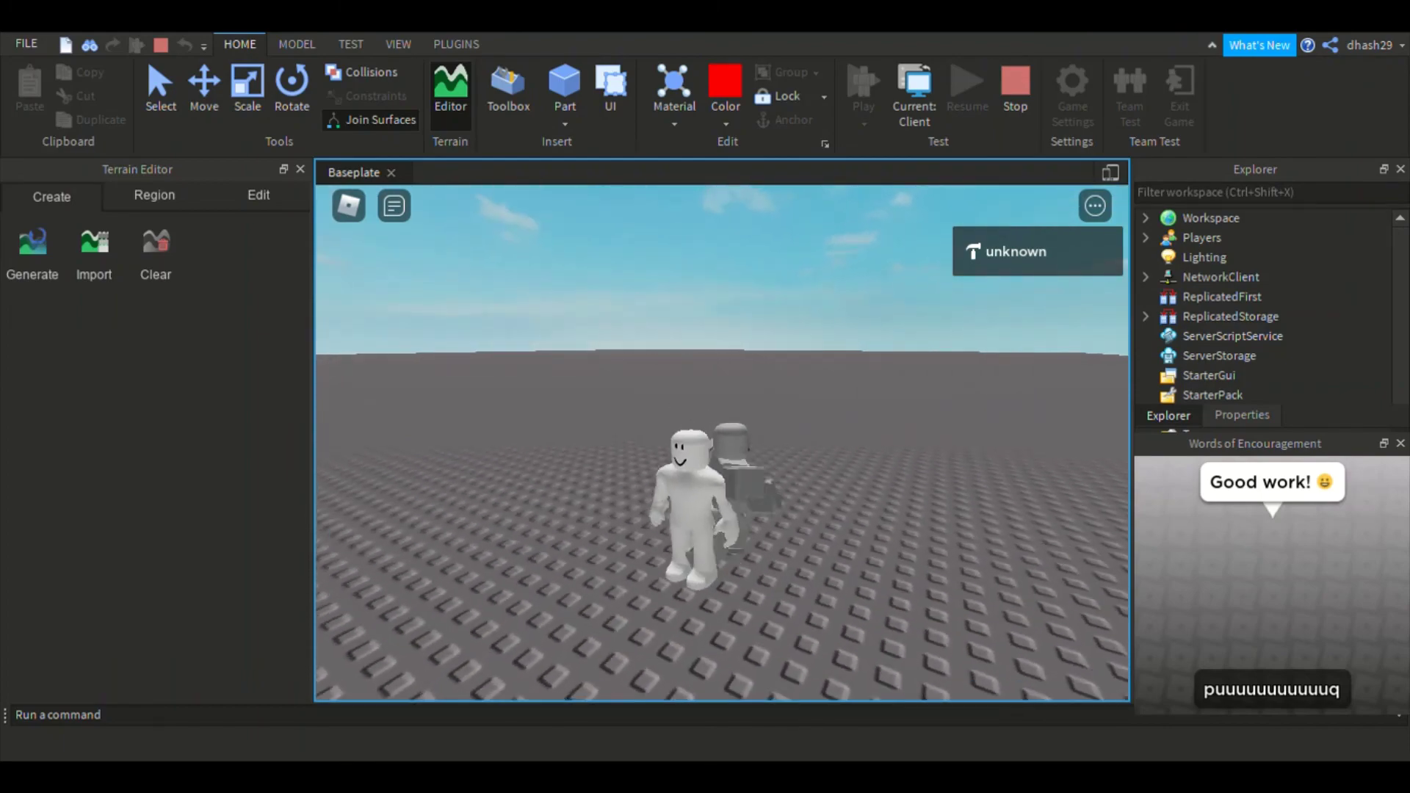
Step: Walk the avatar back and forth into the NPC from several sides to test the collision between them
{"action": "key", "text": "a"}
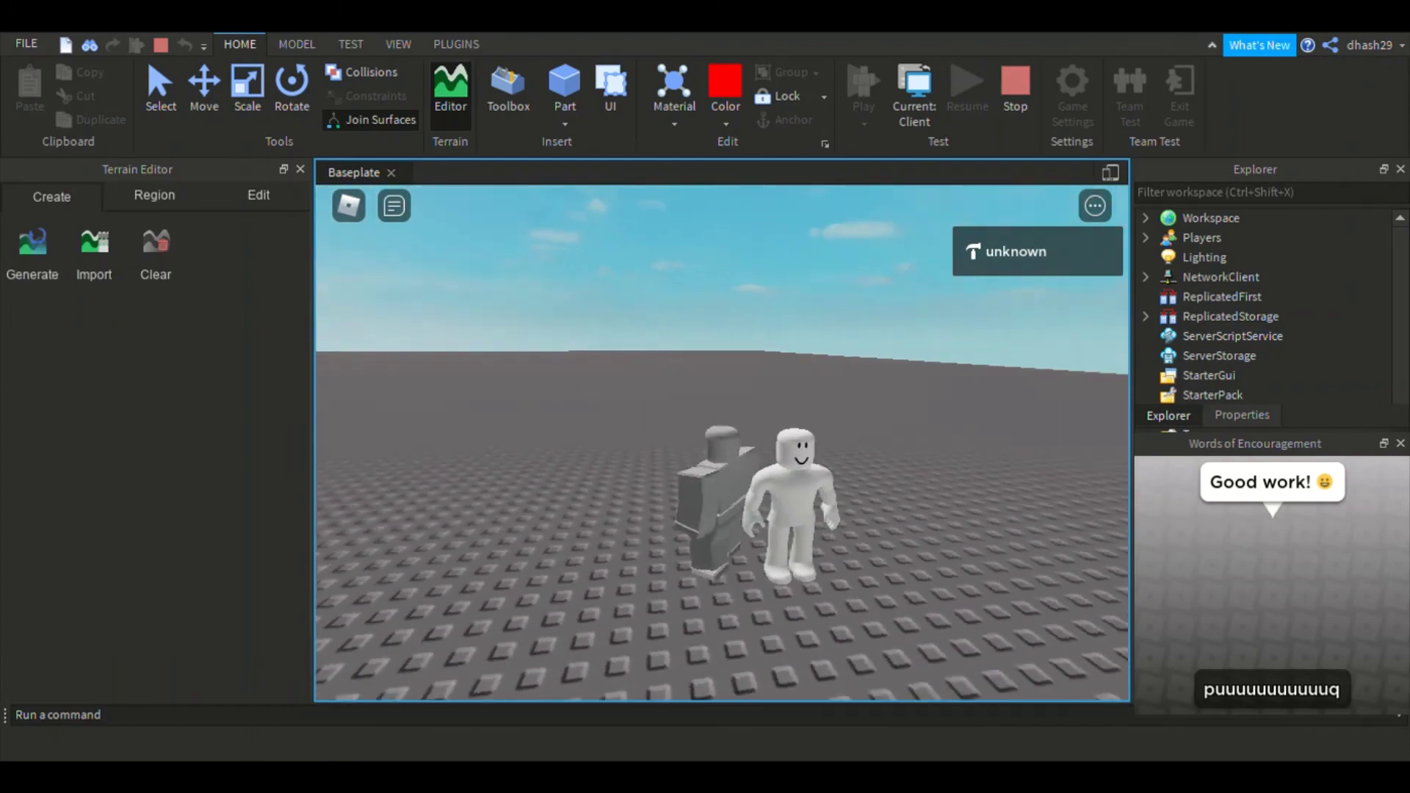
{"action": "key", "text": "d"}
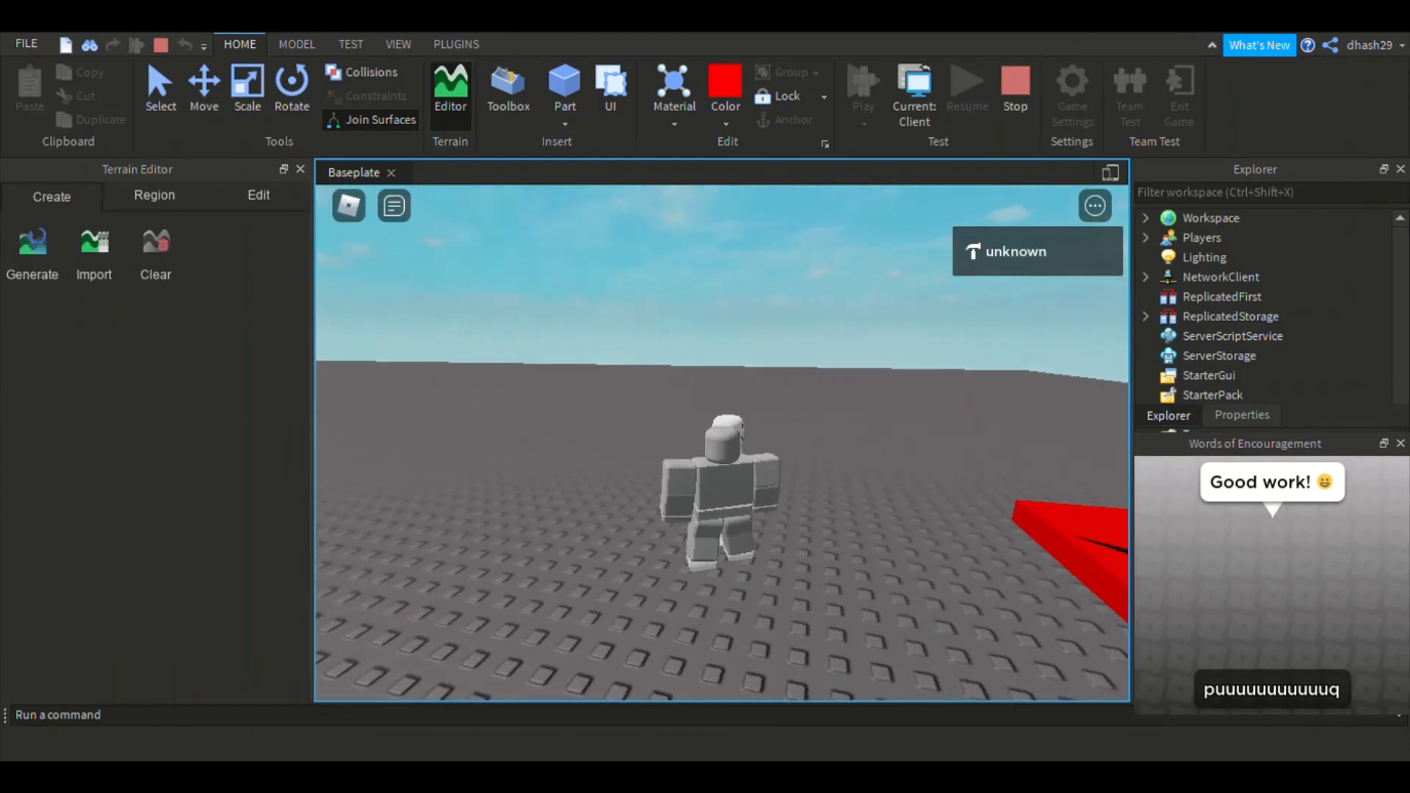
{"action": "key", "text": "a"}
{"action": "key", "text": "a"}
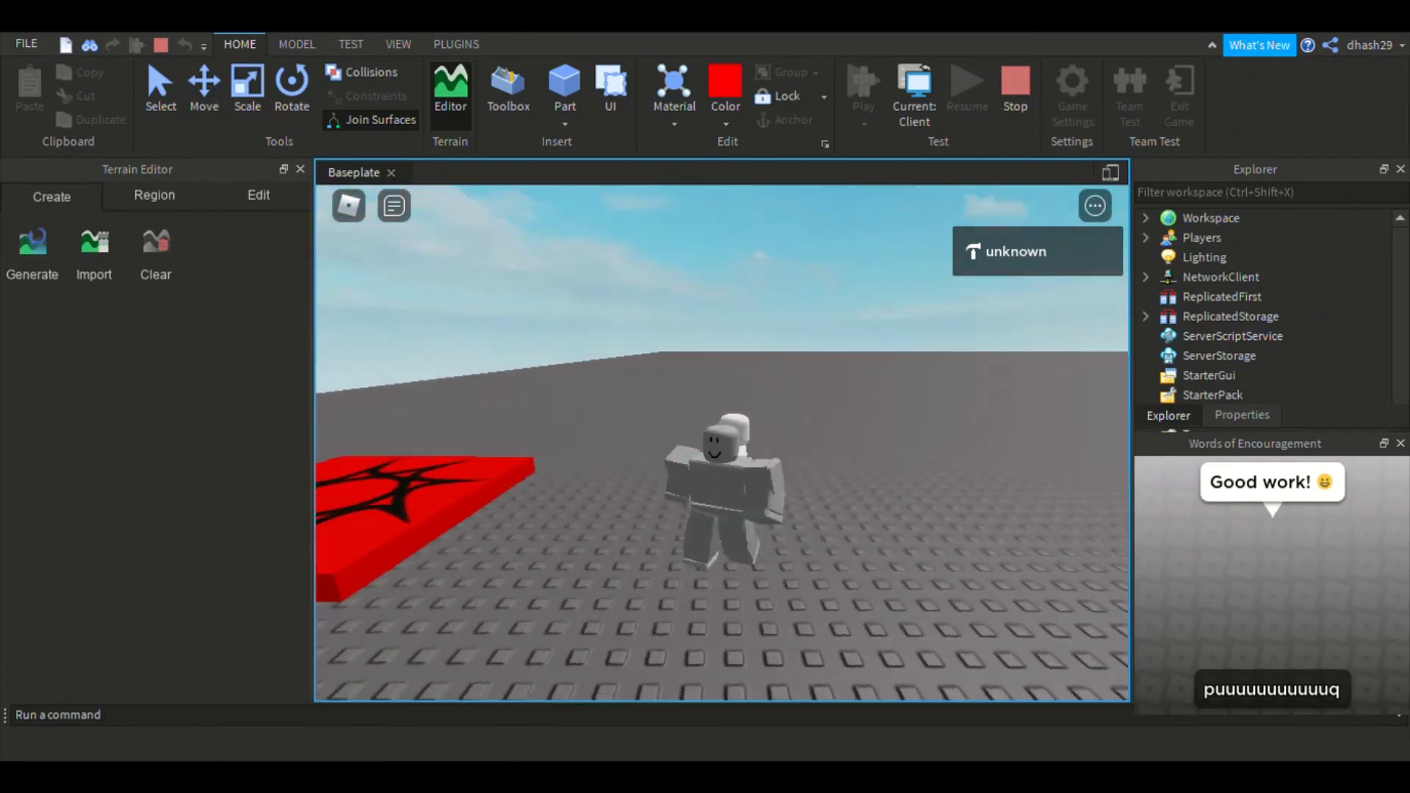
{"action": "key", "text": "w"}
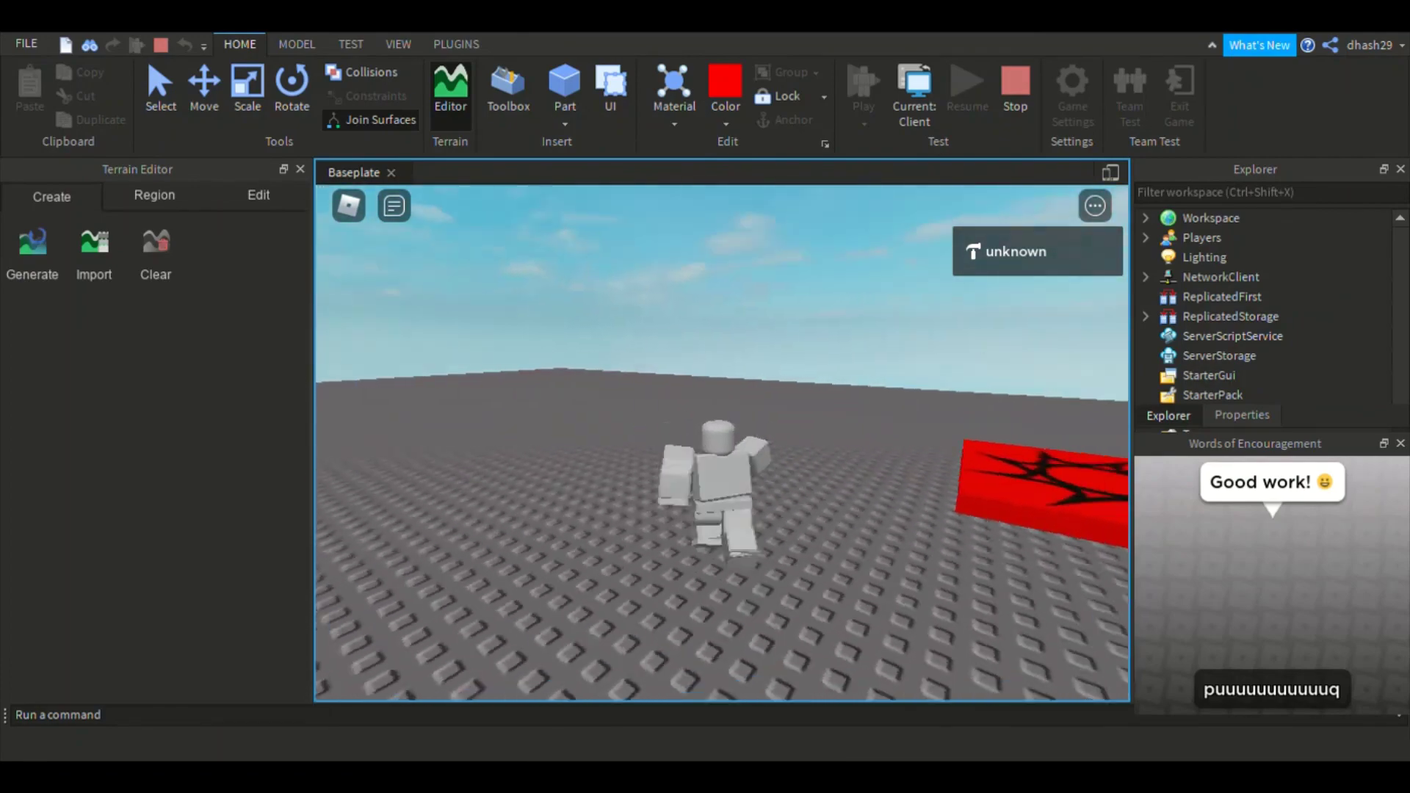
{"action": "key", "text": "a"}
{"action": "key", "text": "s"}
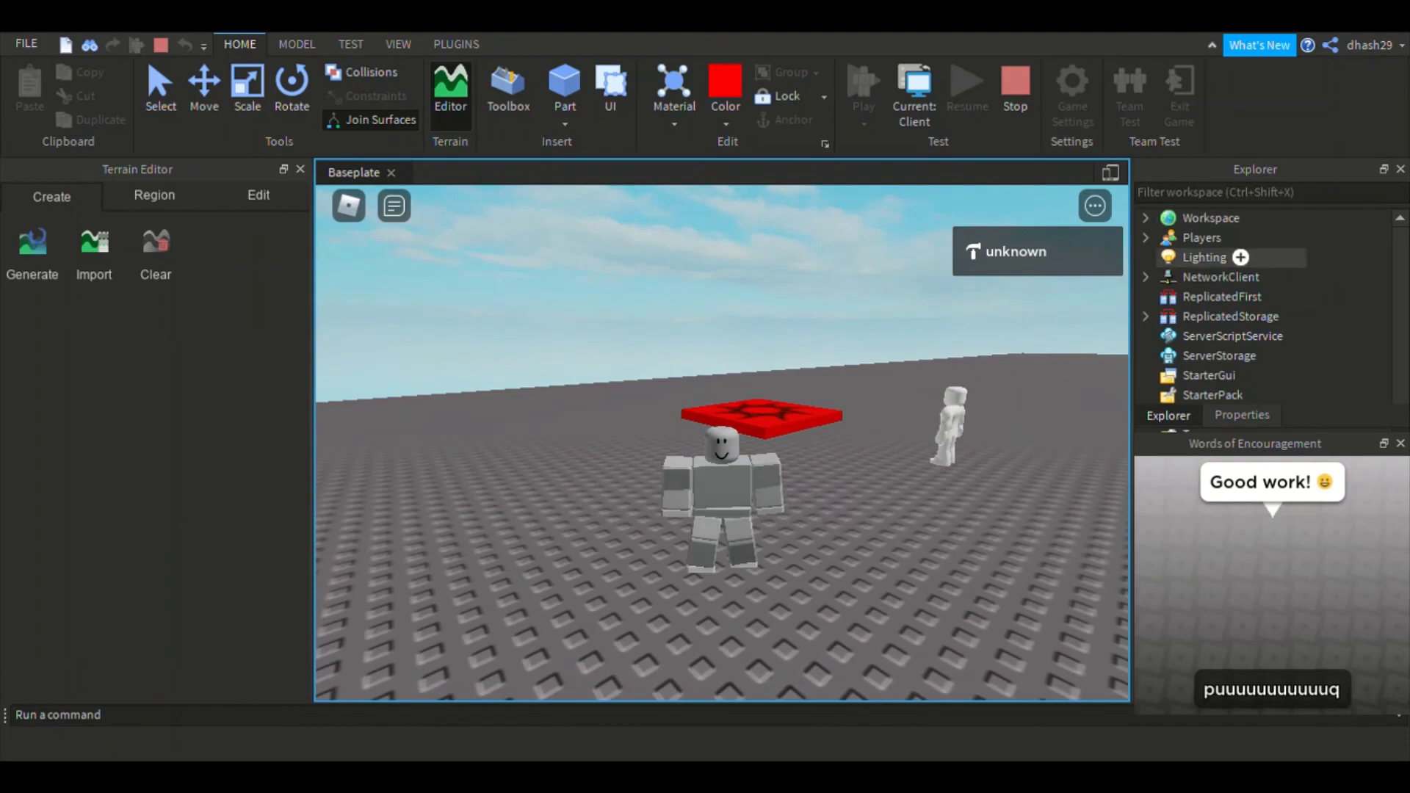
{"action": "key", "text": "w"}
{"action": "right_click_drag", "start_coordinate": [666, 381], "coordinate": [665, 381]}
{"action": "key", "text": "w"}
{"action": "key", "text": "s"}
{"action": "scroll", "coordinate": [662, 379], "scroll_direction": "up", "scroll_amount": 3}
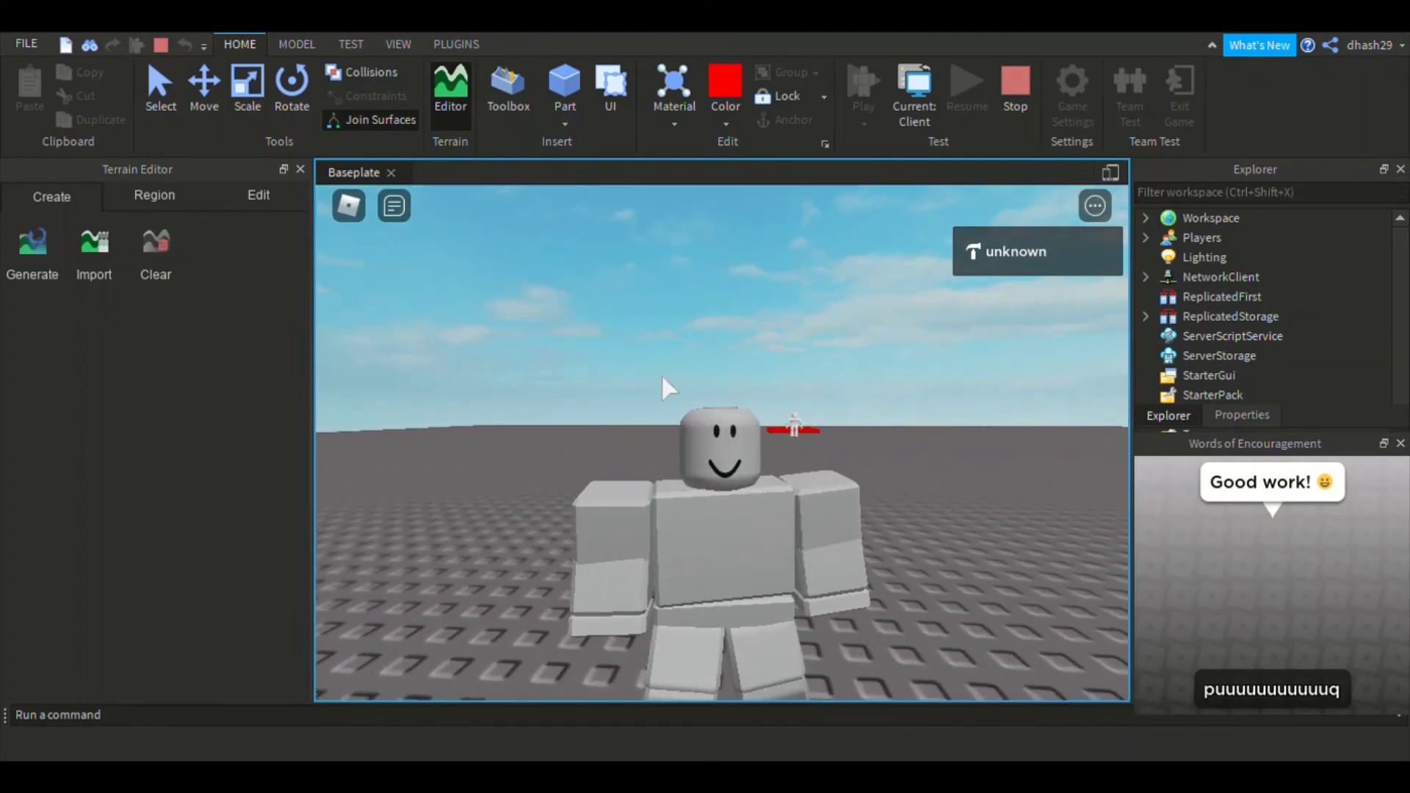
{"action": "scroll", "coordinate": [659, 377], "scroll_direction": "down", "scroll_amount": 3}
{"action": "scroll", "coordinate": [661, 379], "scroll_direction": "down", "scroll_amount": 1}
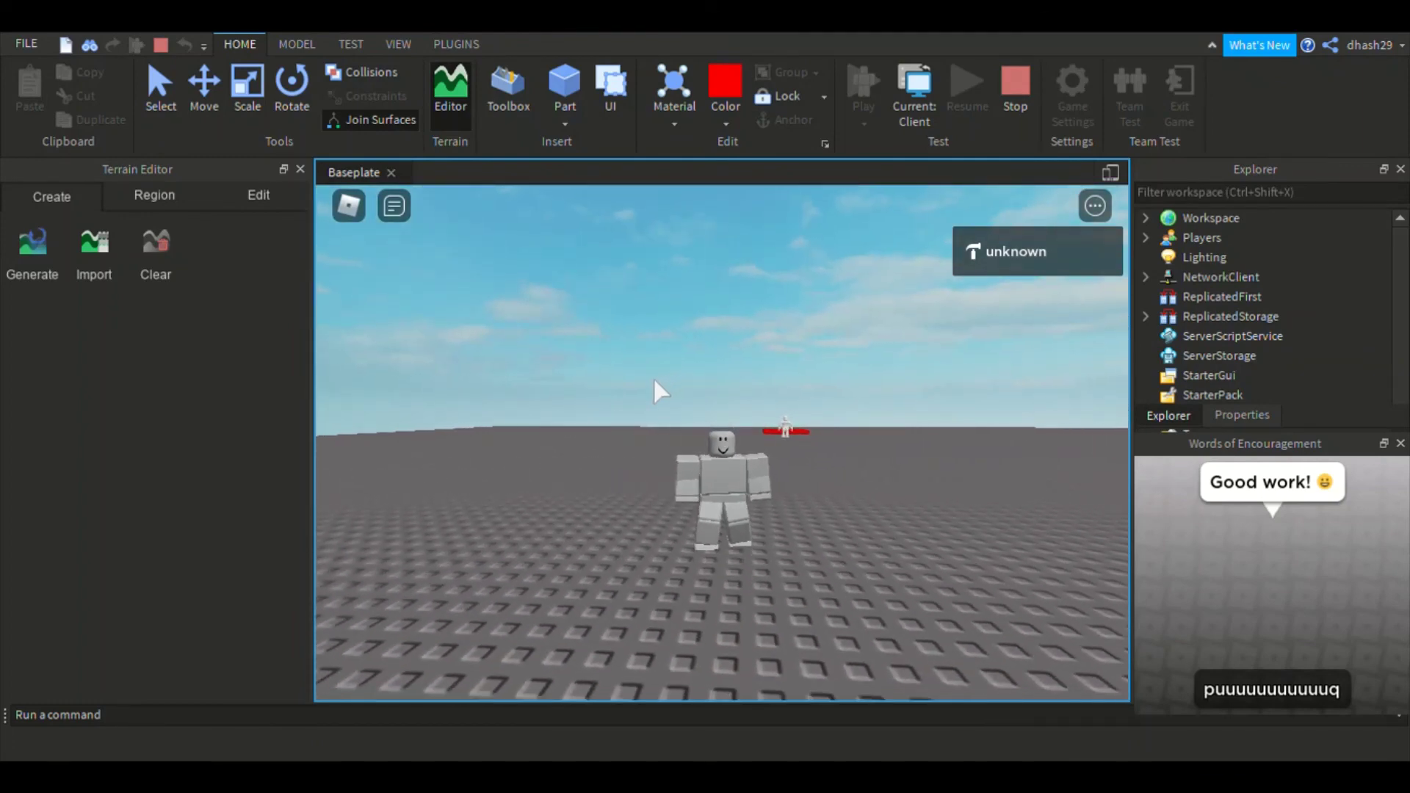
{"action": "key", "text": "period"}
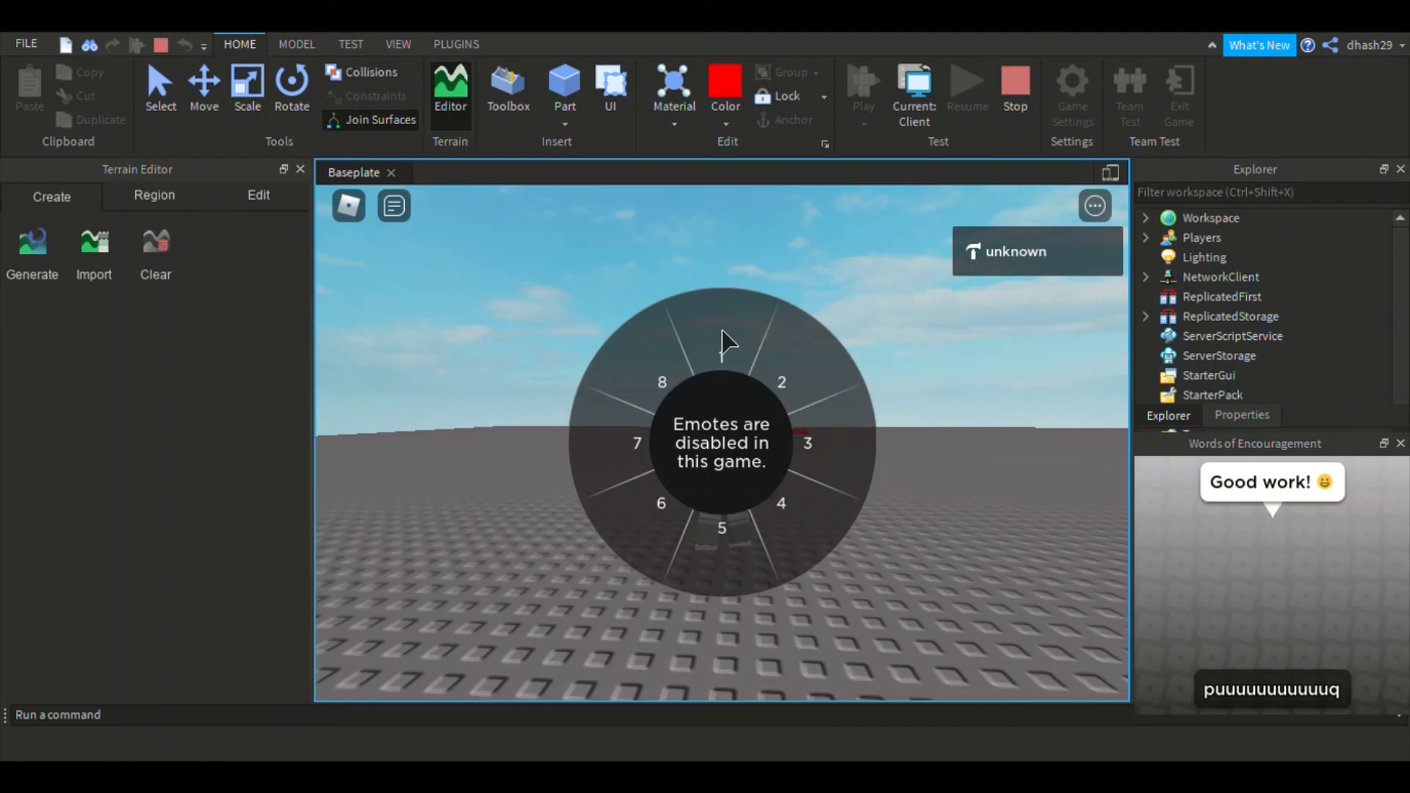
{"action": "key", "text": "period"}
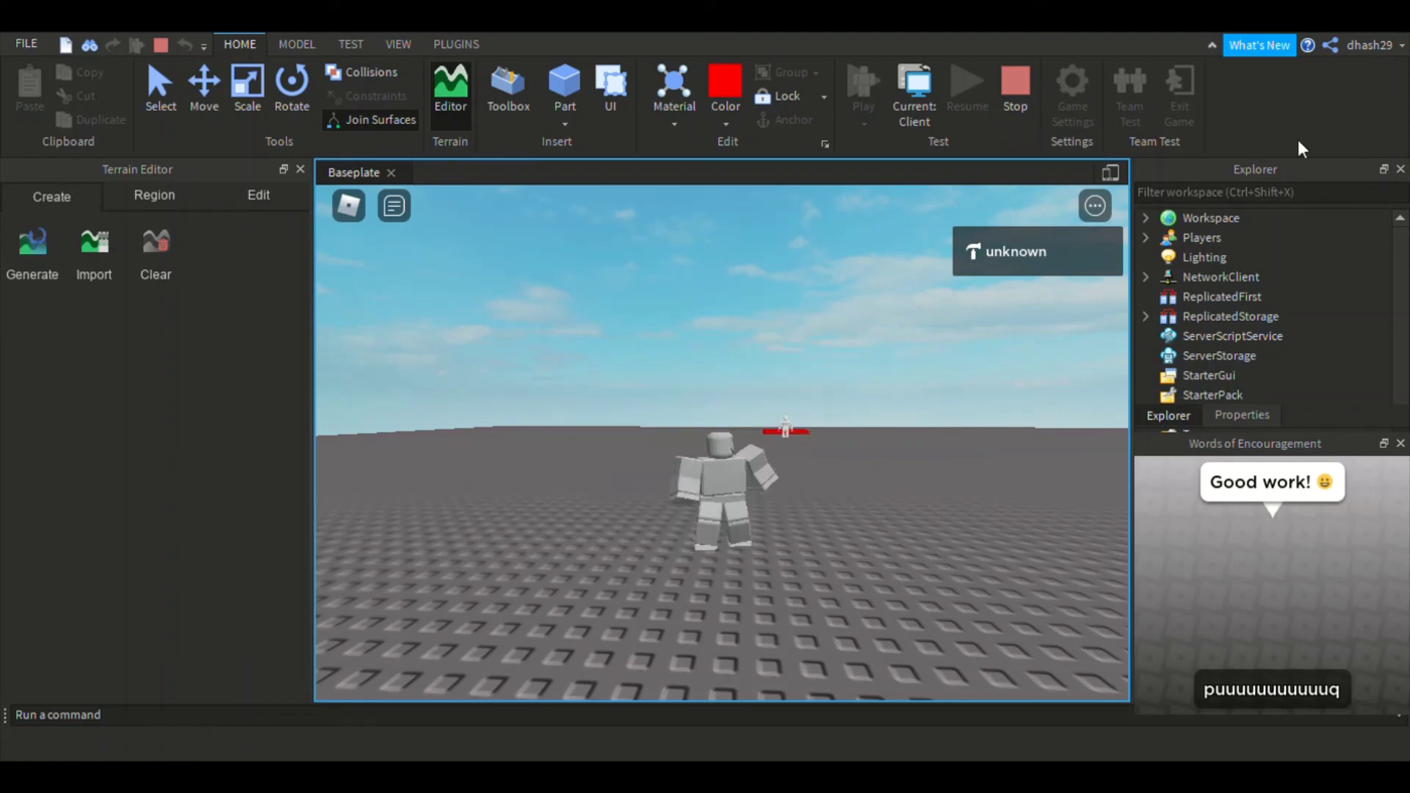